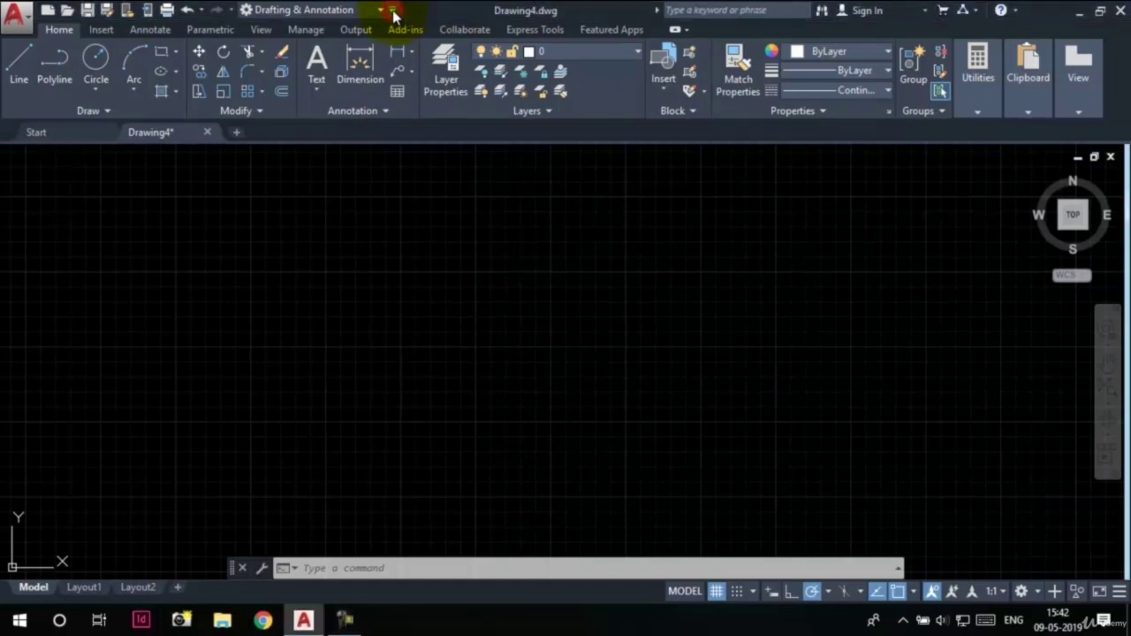
- Show the classic menu bar and view the Drawing Units settings from the format commands, closing them without edits
left_click(393, 11)
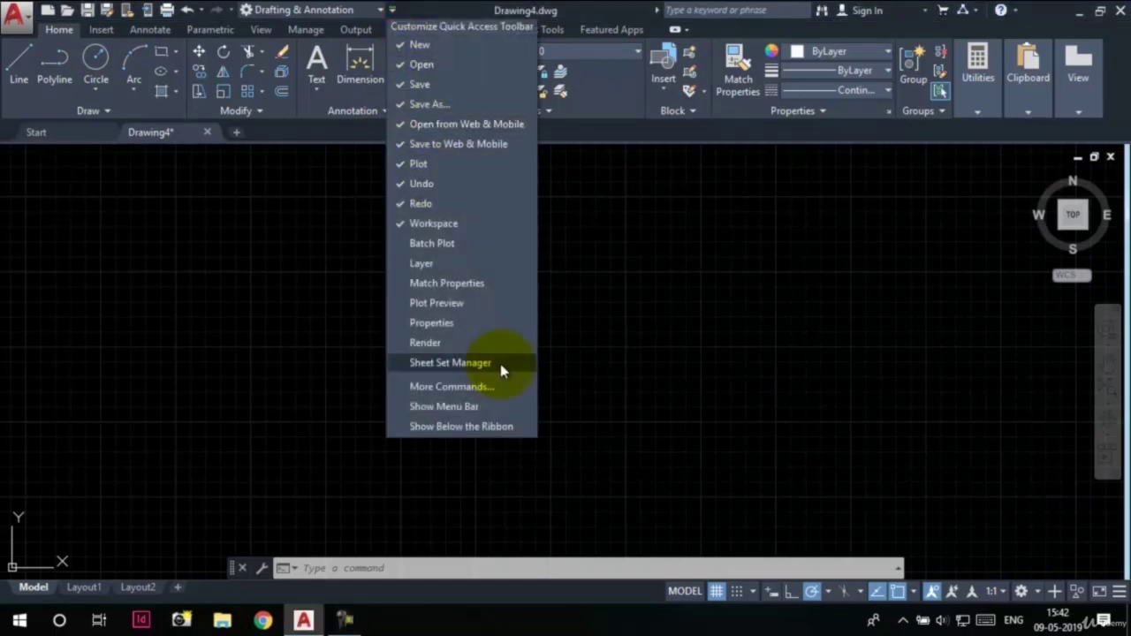
left_click(484, 415)
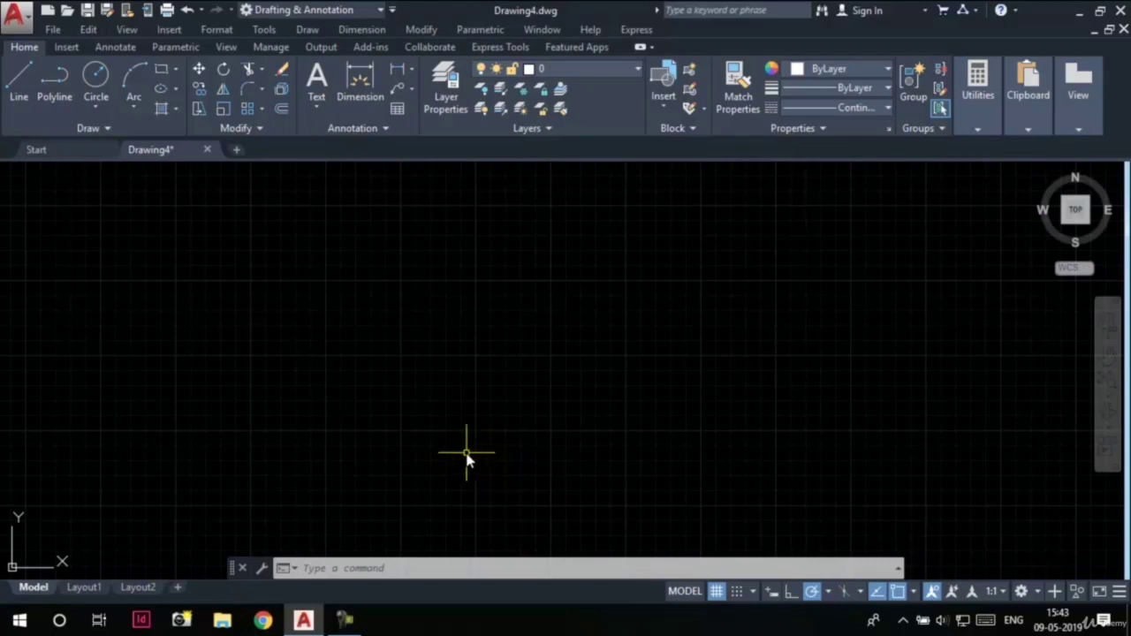
left_click(212, 32)
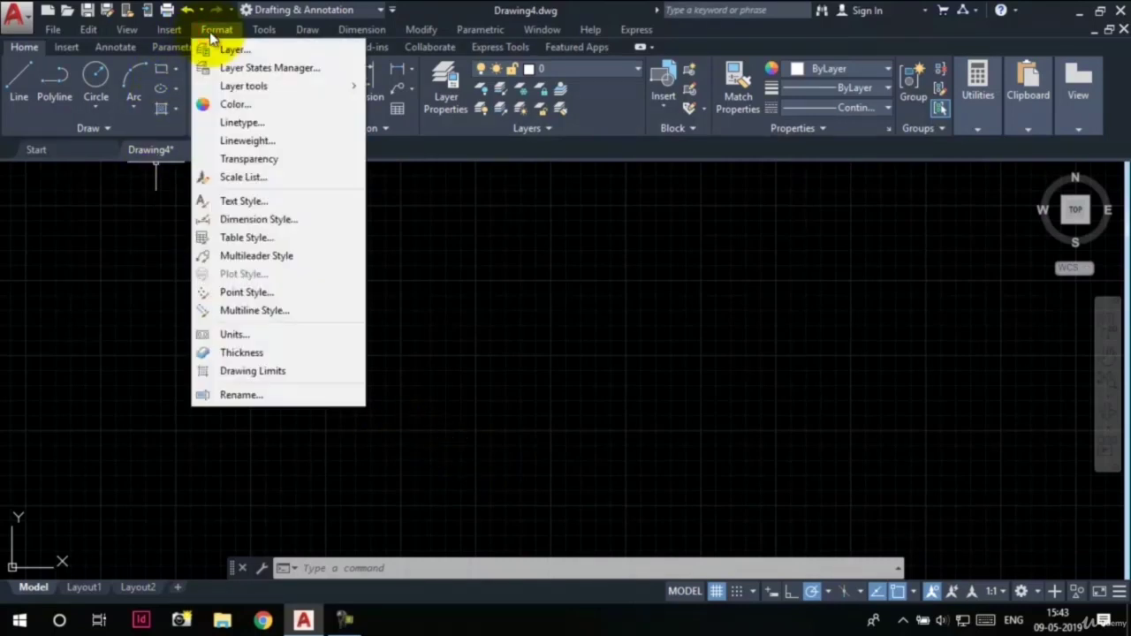
left_click(250, 337)
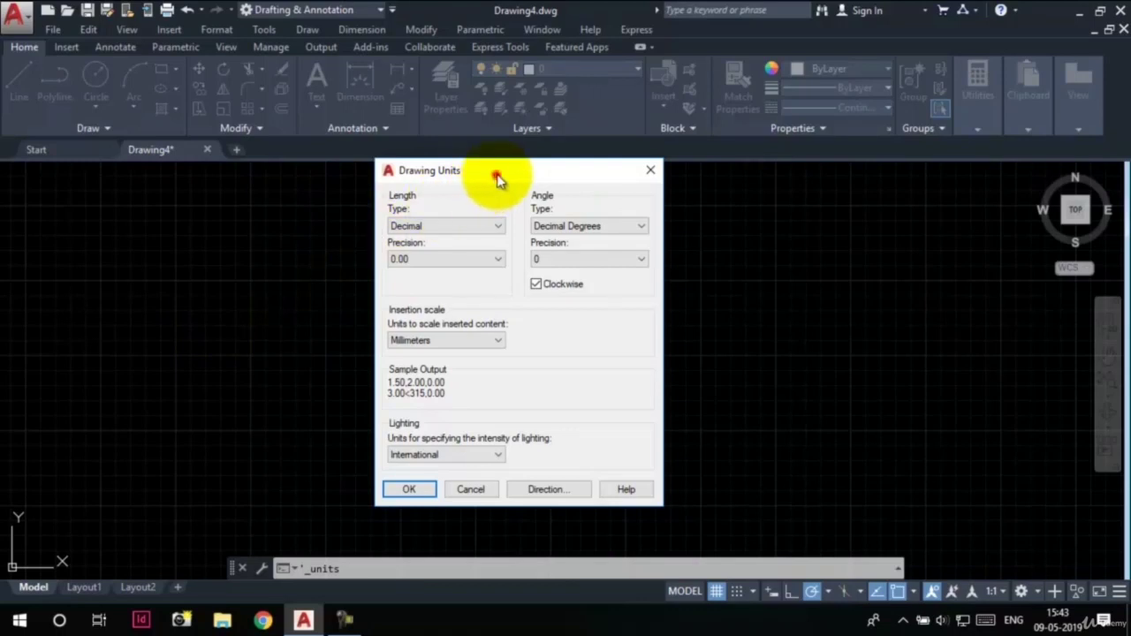
left_click_drag(491, 178, 508, 106)
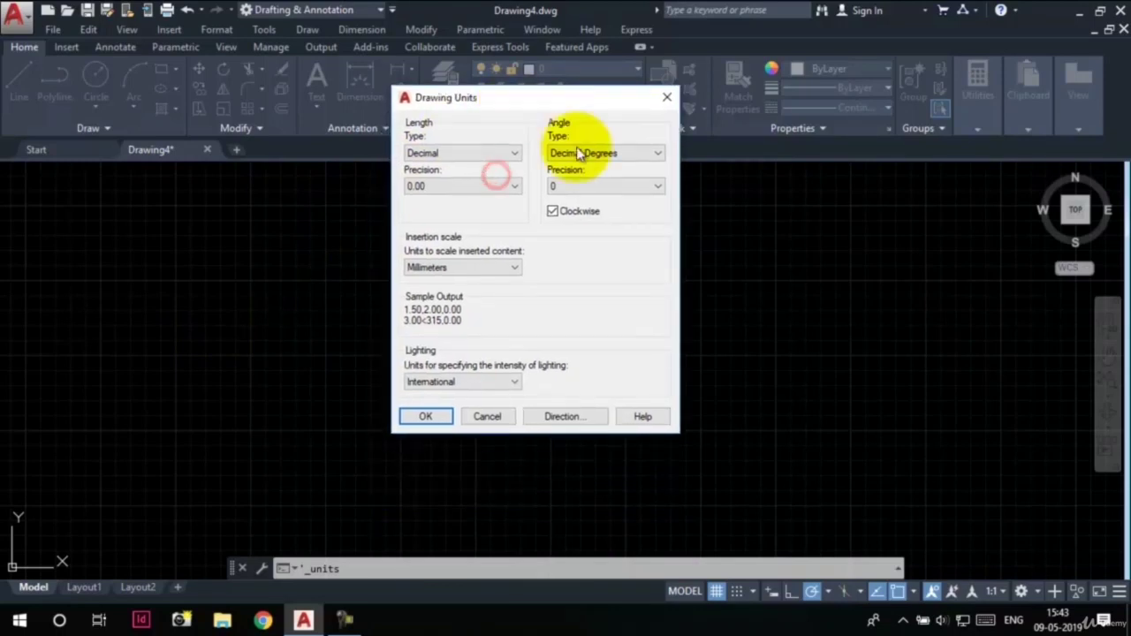
left_click(666, 97)
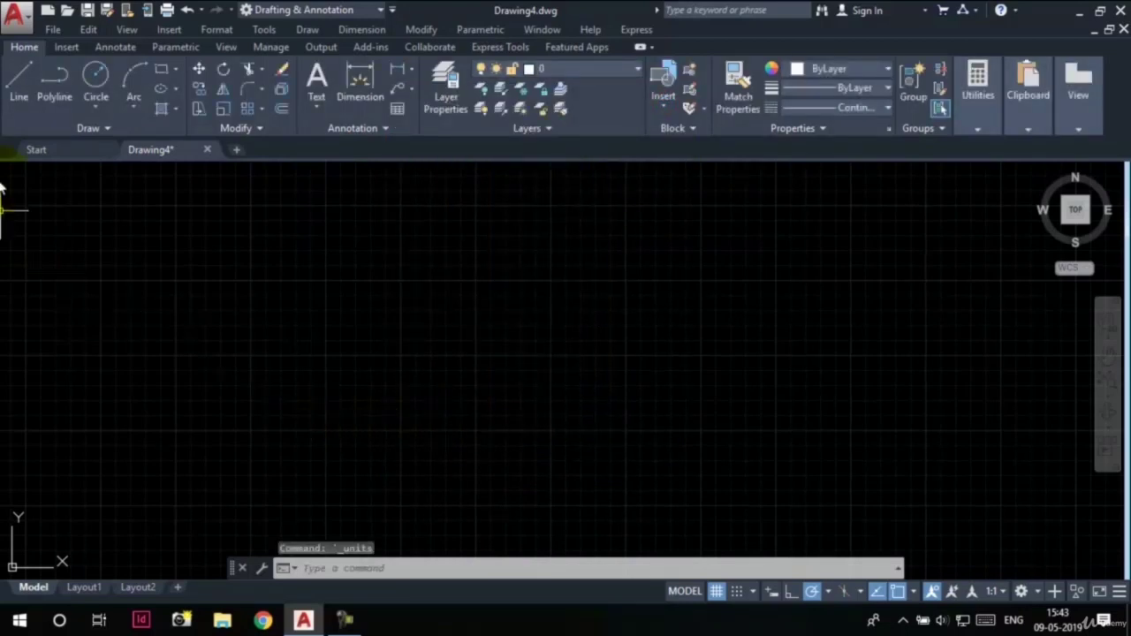
- View the Drawing Units settings again through the application's drawing utilities and close them
left_click(18, 16)
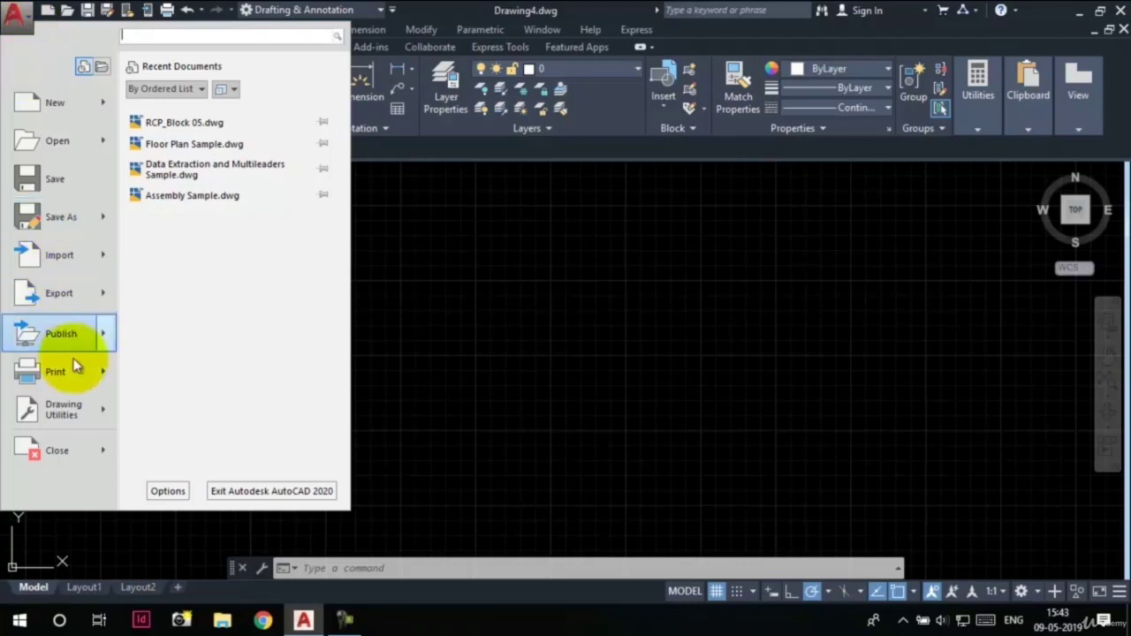
mouse_move(69, 415)
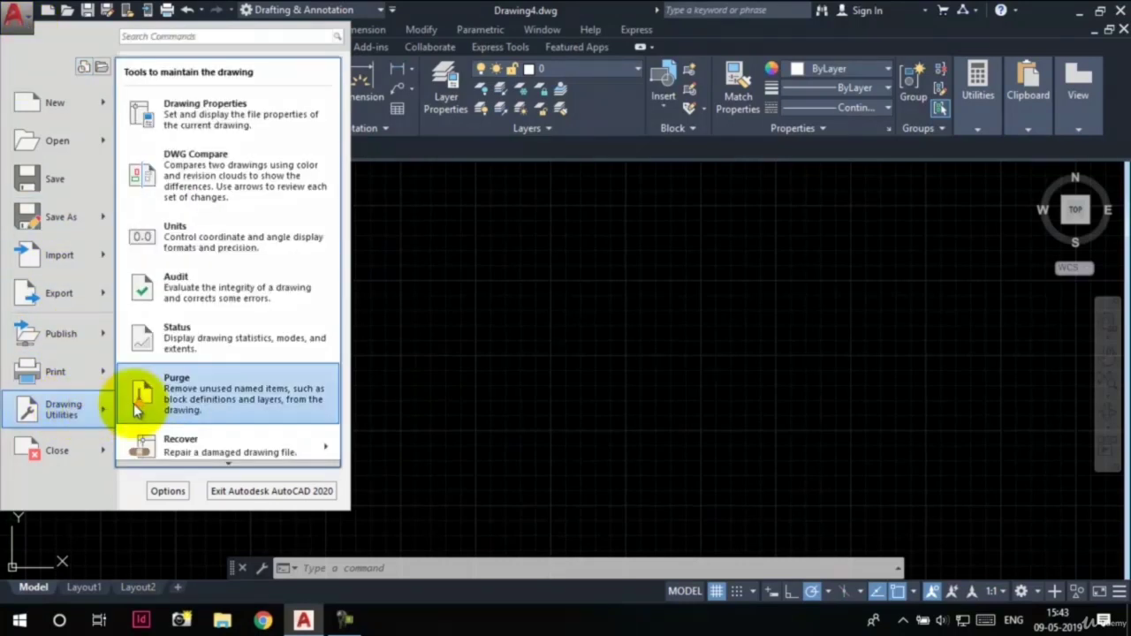
left_click(202, 252)
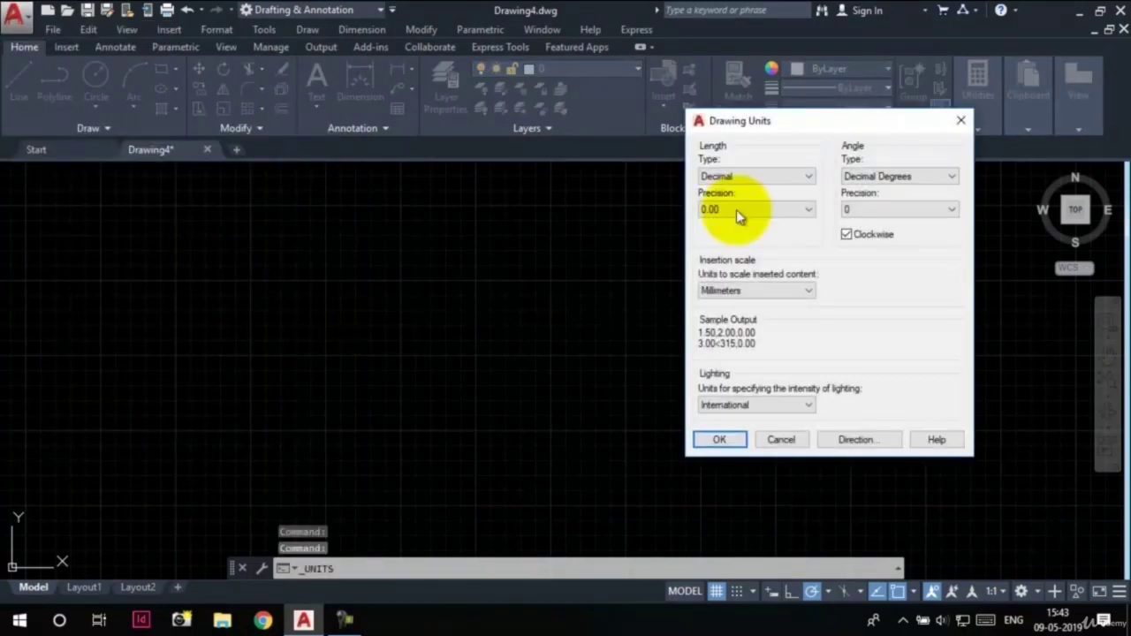
mouse_move(822, 124)
left_mouse_down()
mouse_move(658, 188)
mouse_move(497, 130)
left_mouse_up()
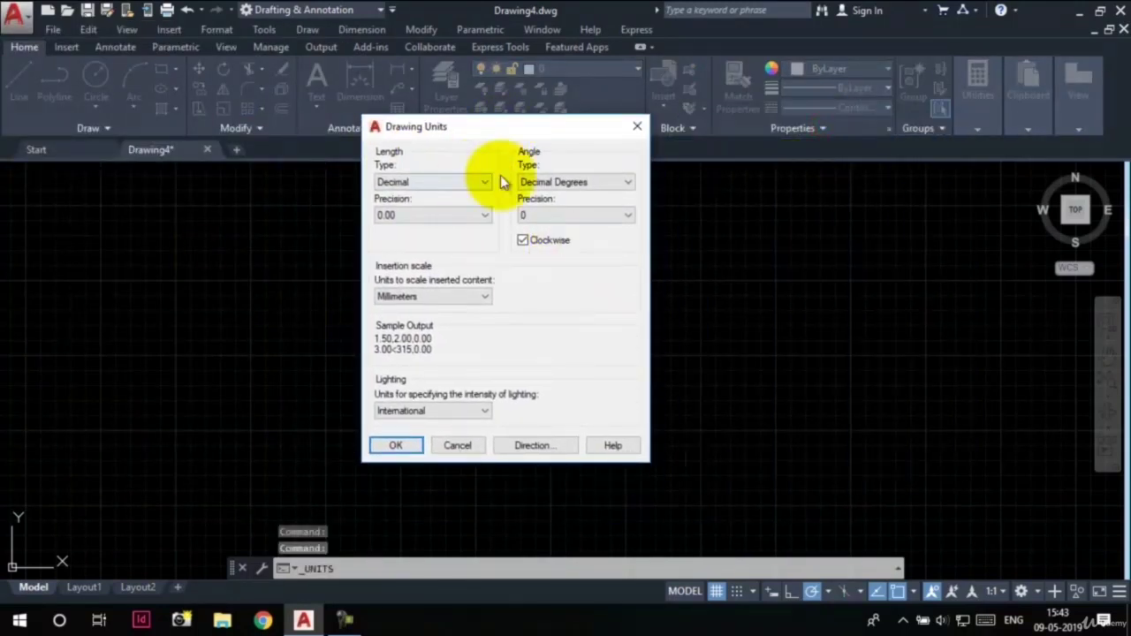
left_click(642, 130)
left_click(505, 328)
left_click(428, 283)
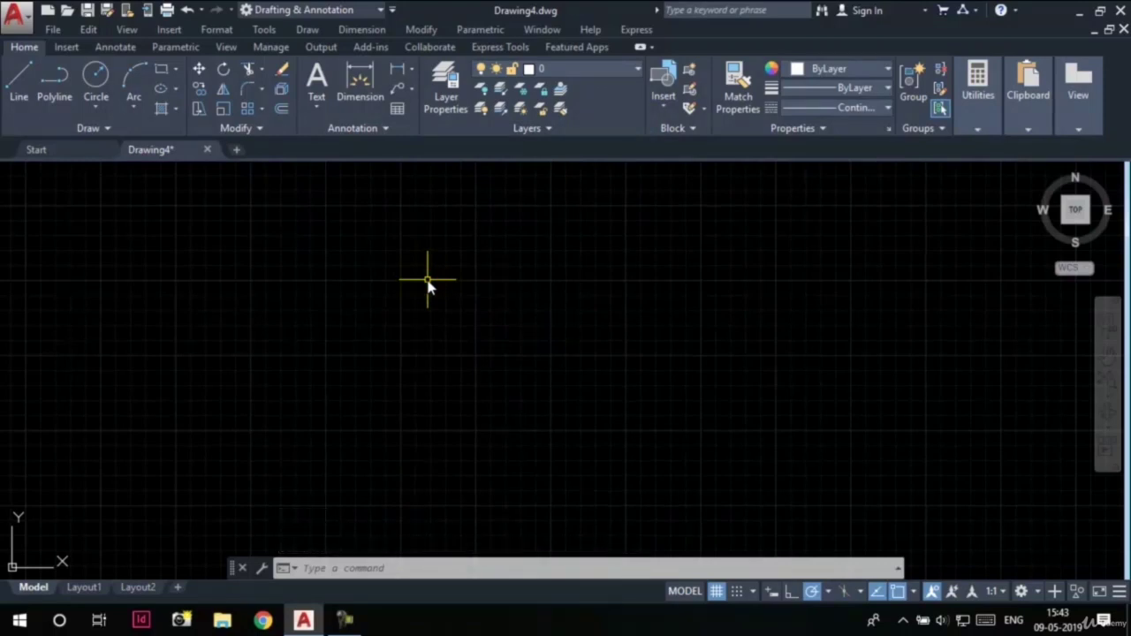
- Open the Drawing Units settings with the UN command and move the dialog over the middle of the drawing area
type("UN")
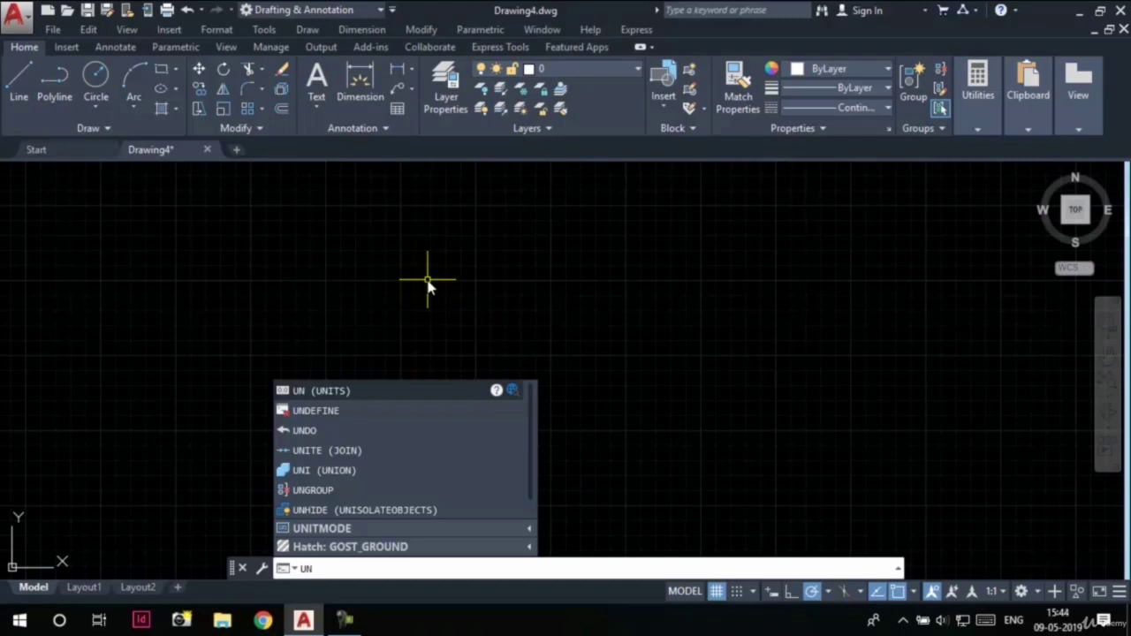
key("Return")
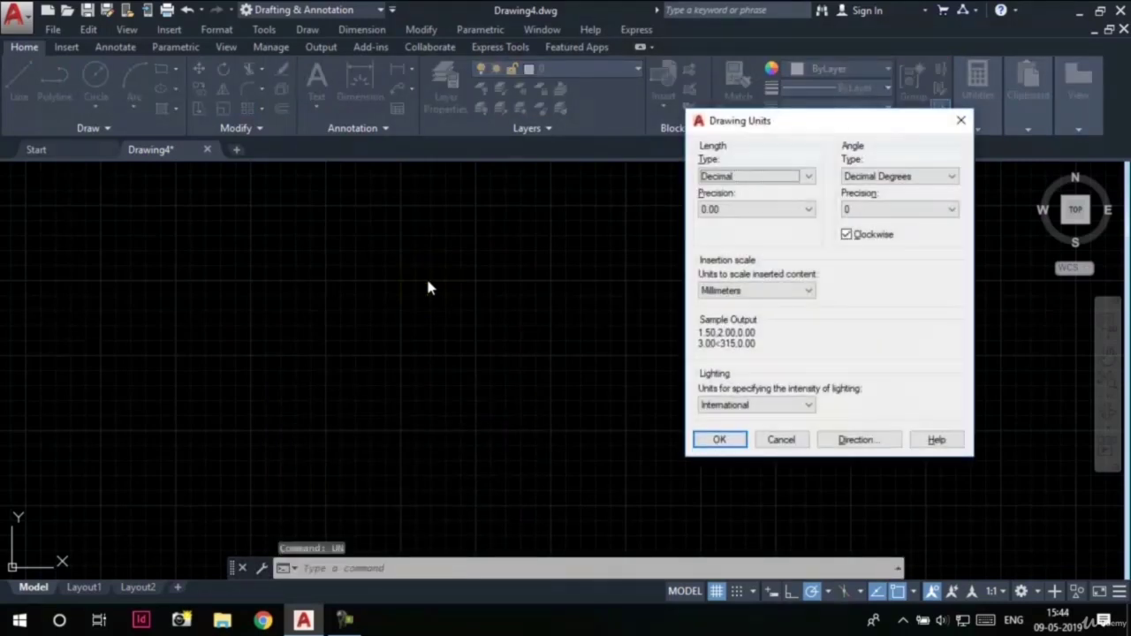
left_click_drag(792, 122, 462, 113)
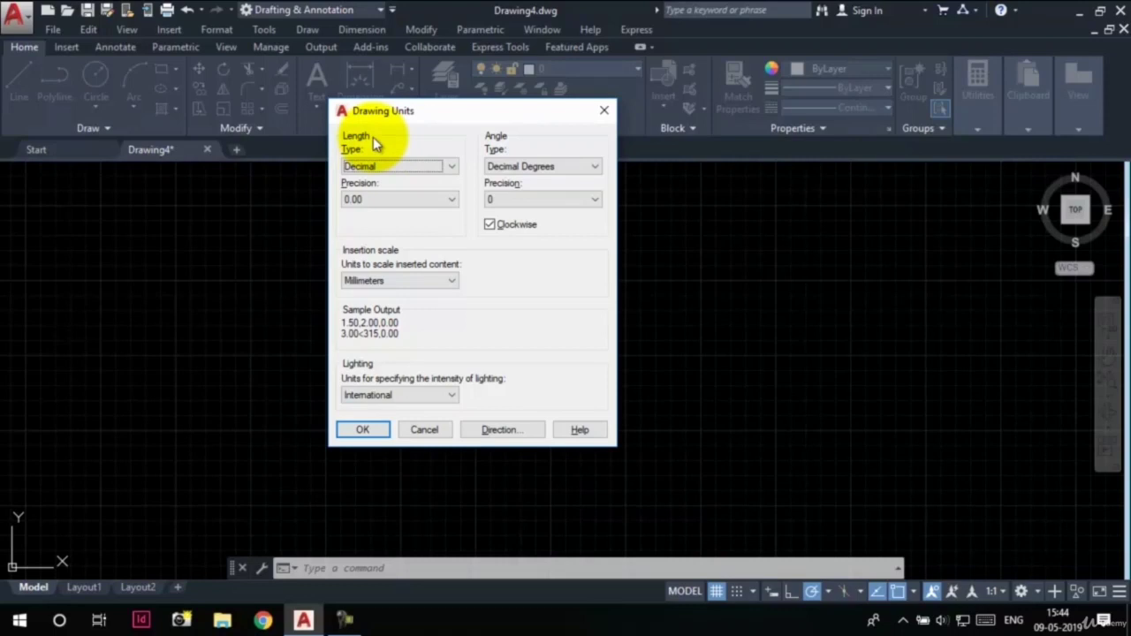
- Try the Architectural length type, return it to Decimal, and look through the available length types
left_click(404, 167)
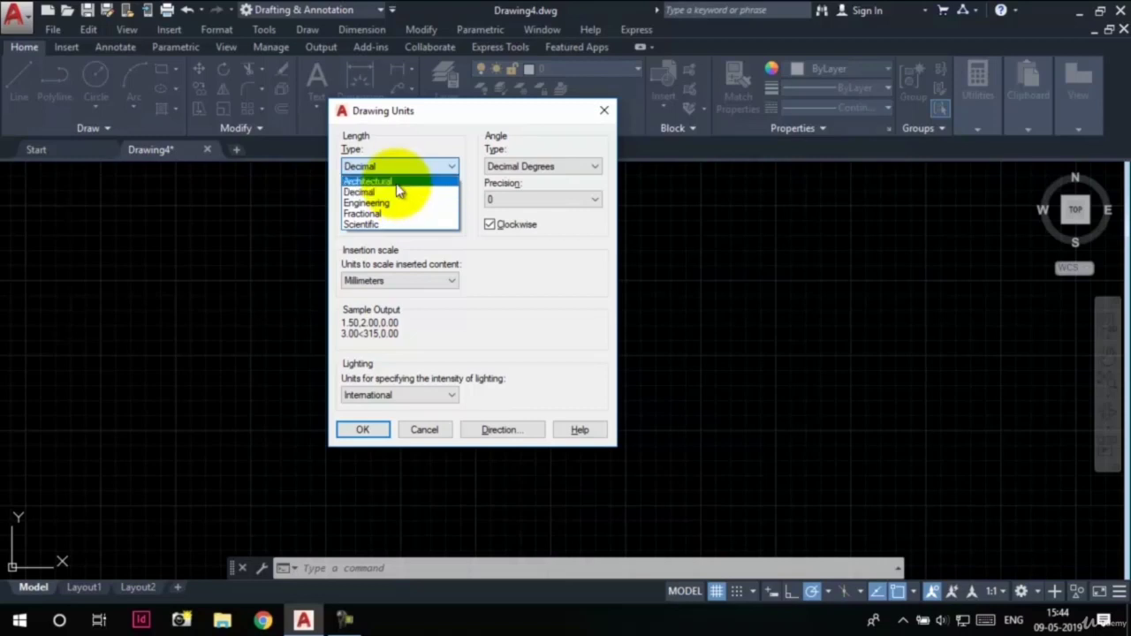
left_click(397, 183)
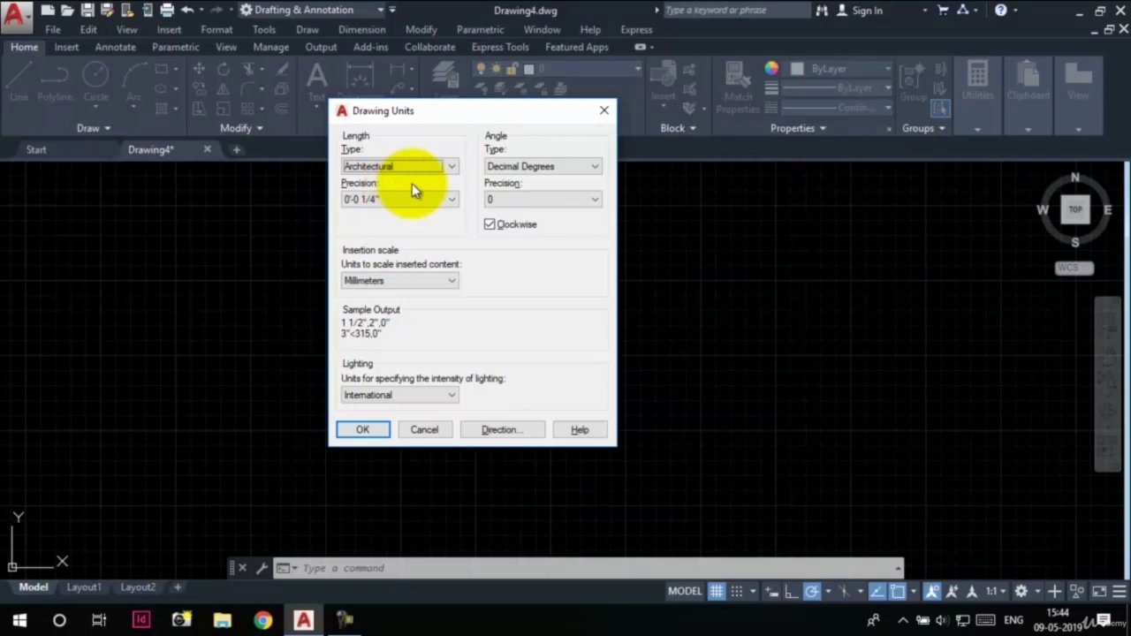
left_click(449, 167)
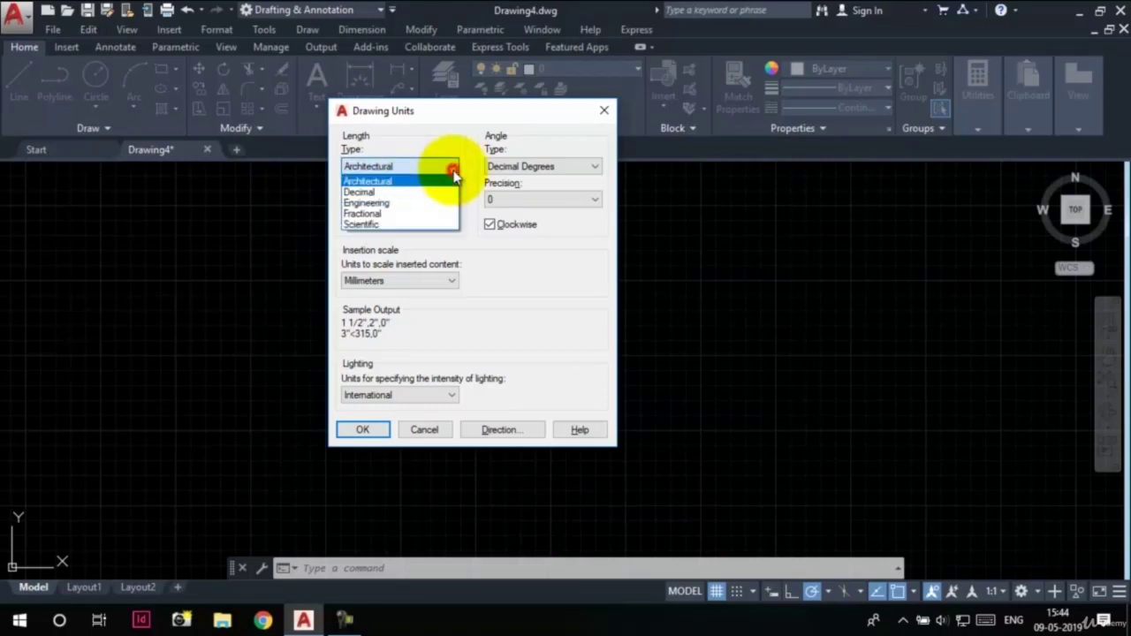
left_click(379, 193)
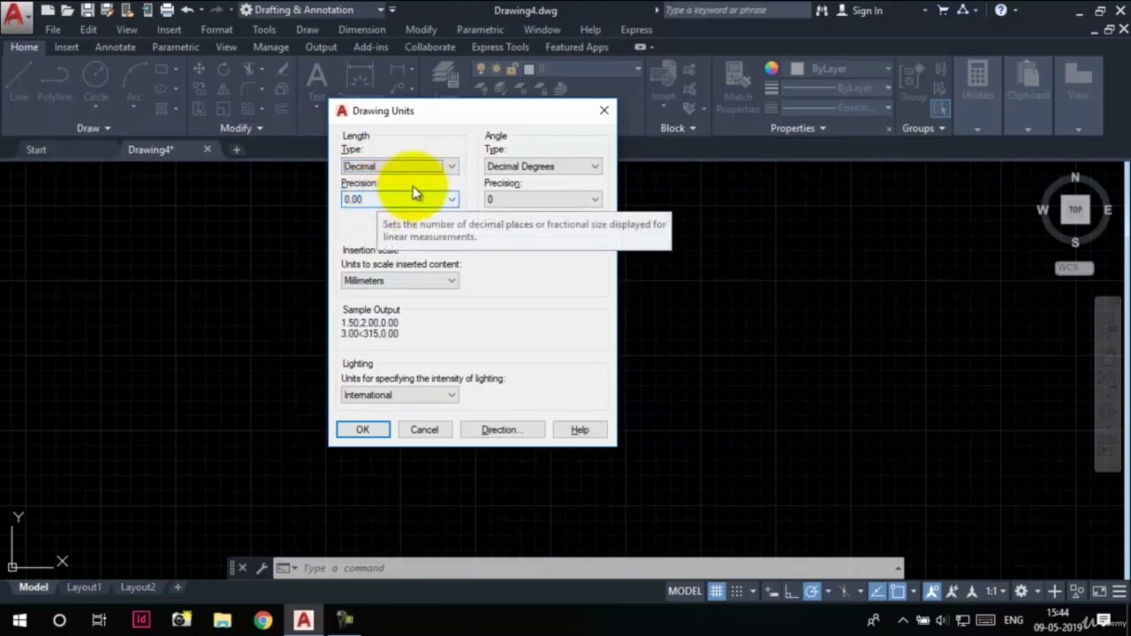
left_click(453, 166)
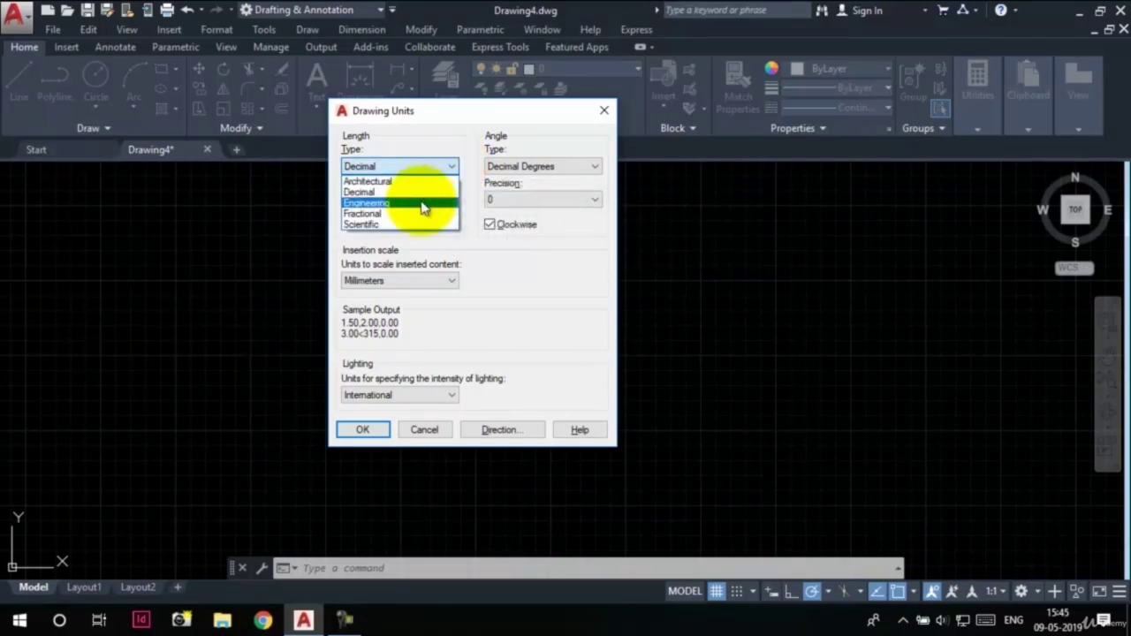
left_click(531, 288)
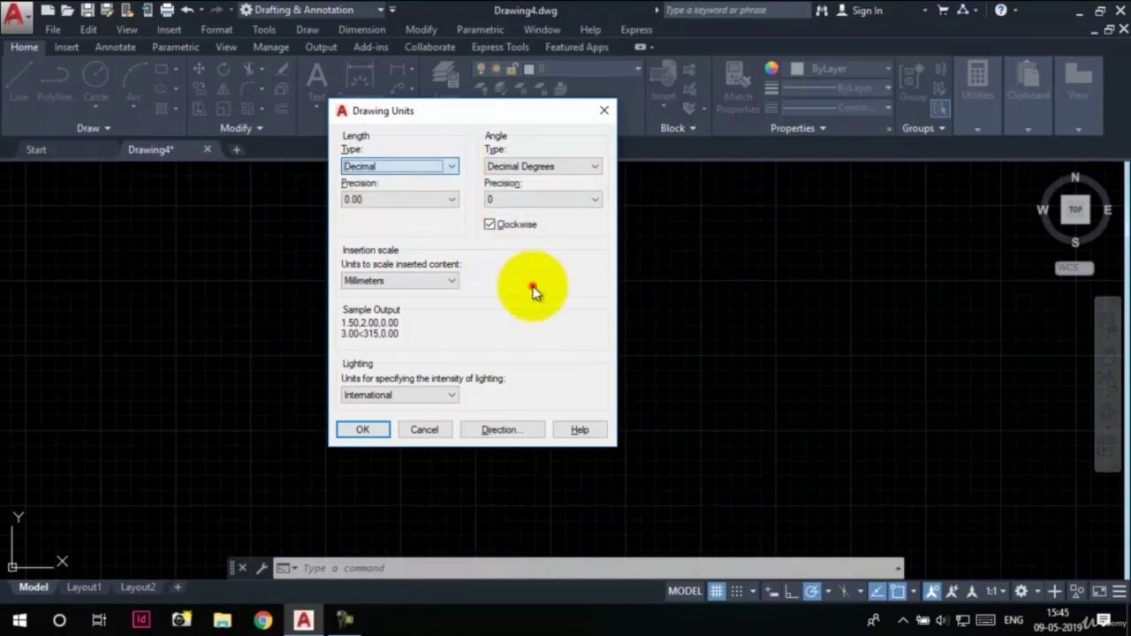
- Set the length precision to four decimal places (0.0000) and accept the drawing units
left_click(419, 204)
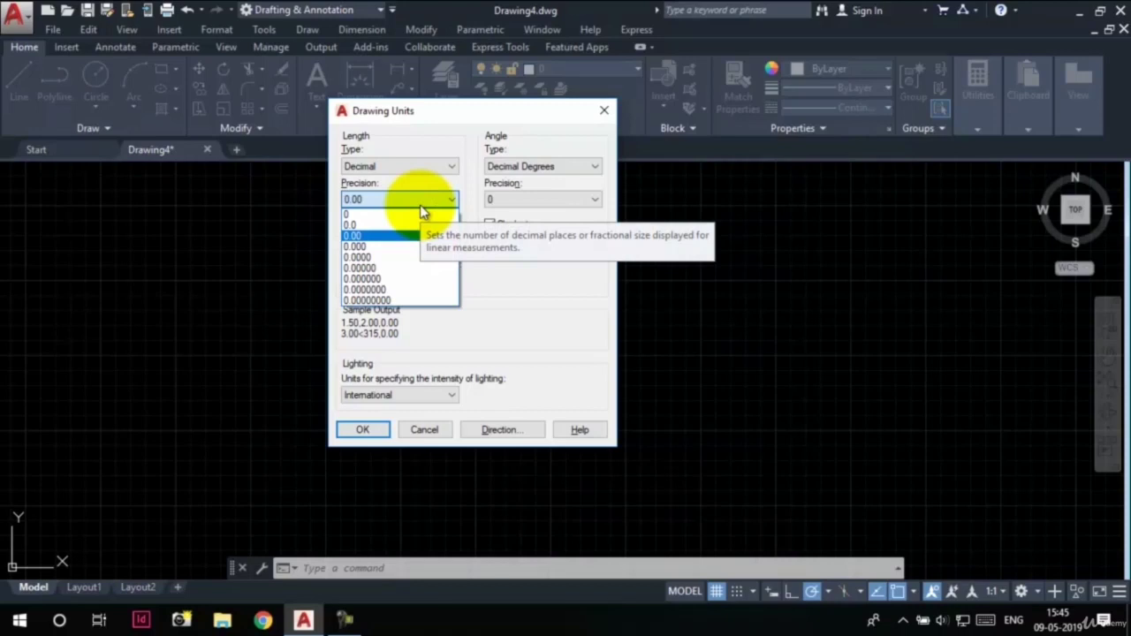
left_click(398, 258)
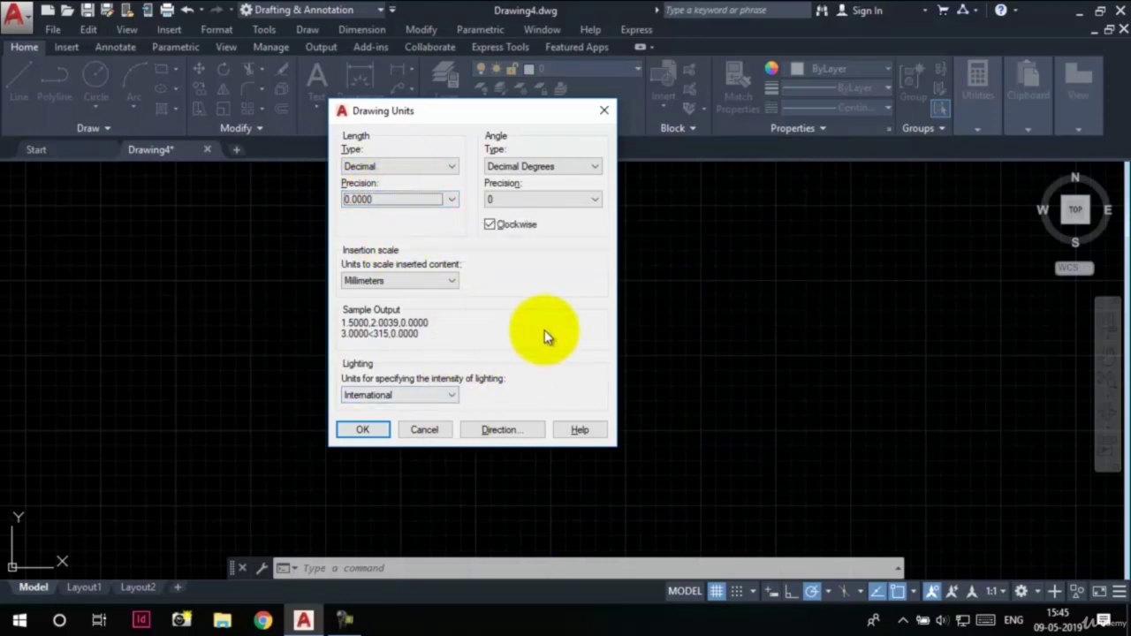
left_click(362, 430)
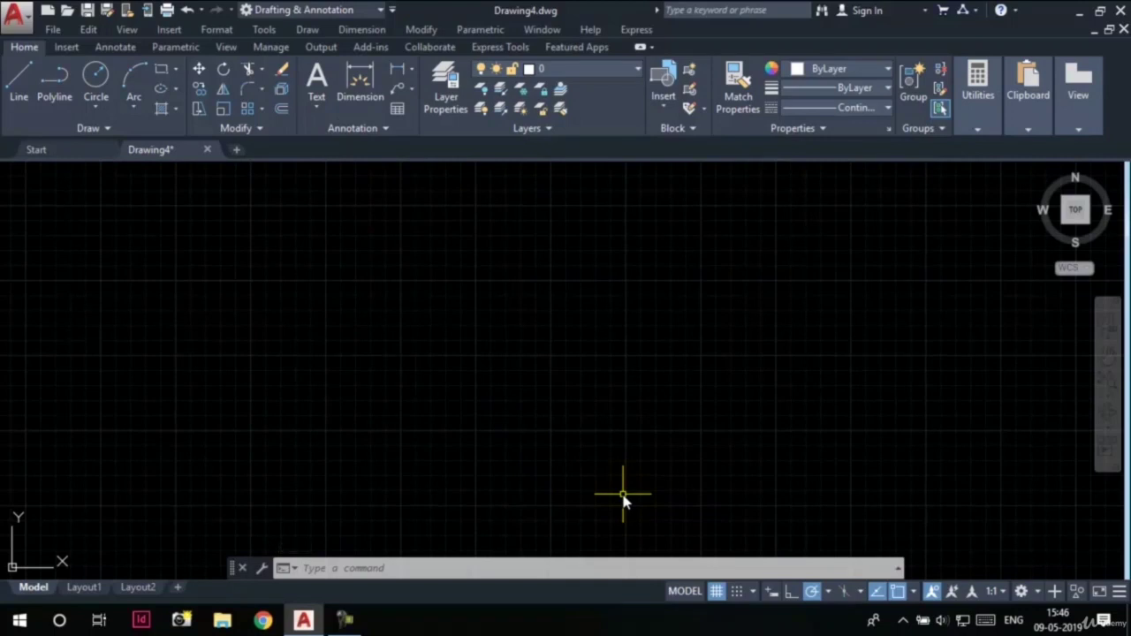
- Draw a horizontal line 23.125 units long, running rightward from a point in the drawing area
type("L")
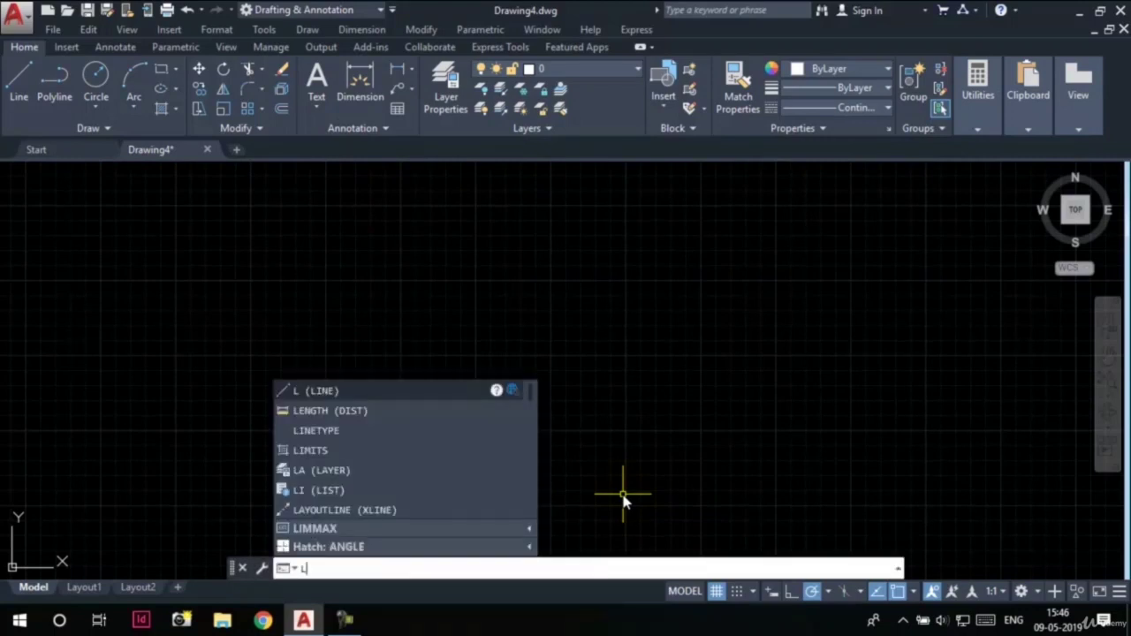
key("Return")
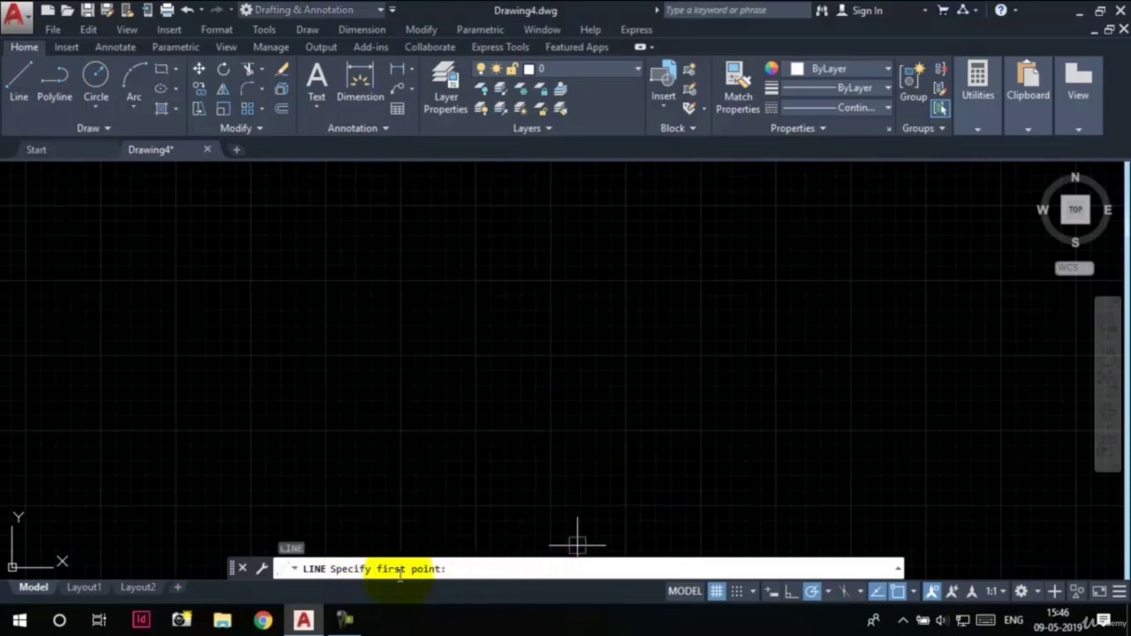
left_click(233, 379)
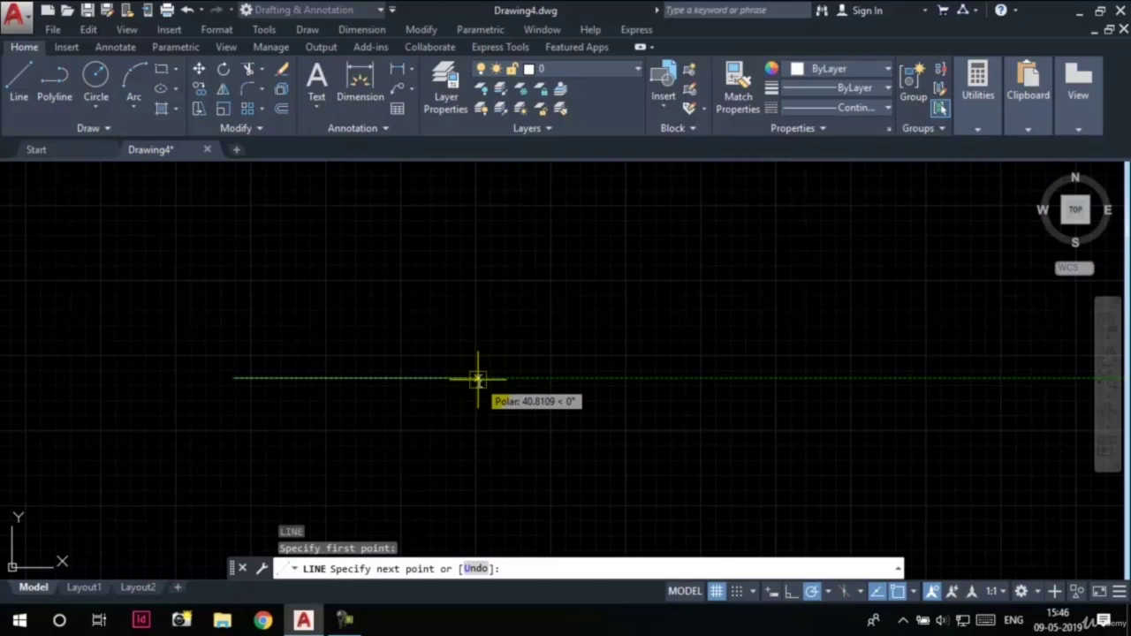
type("23.125")
key("Return")
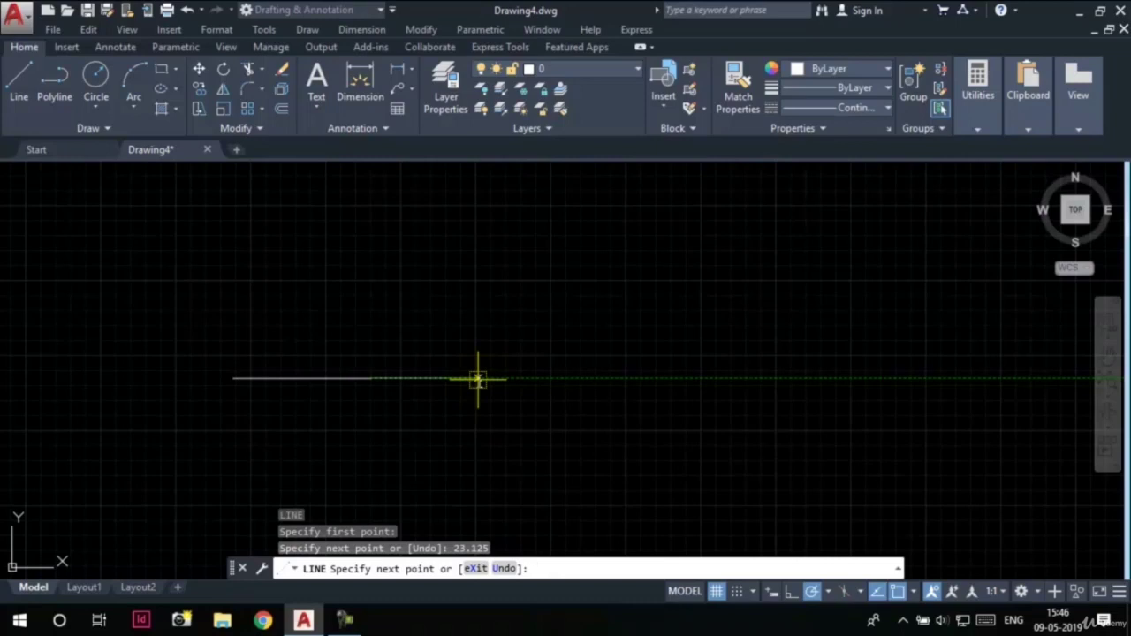
key("Escape")
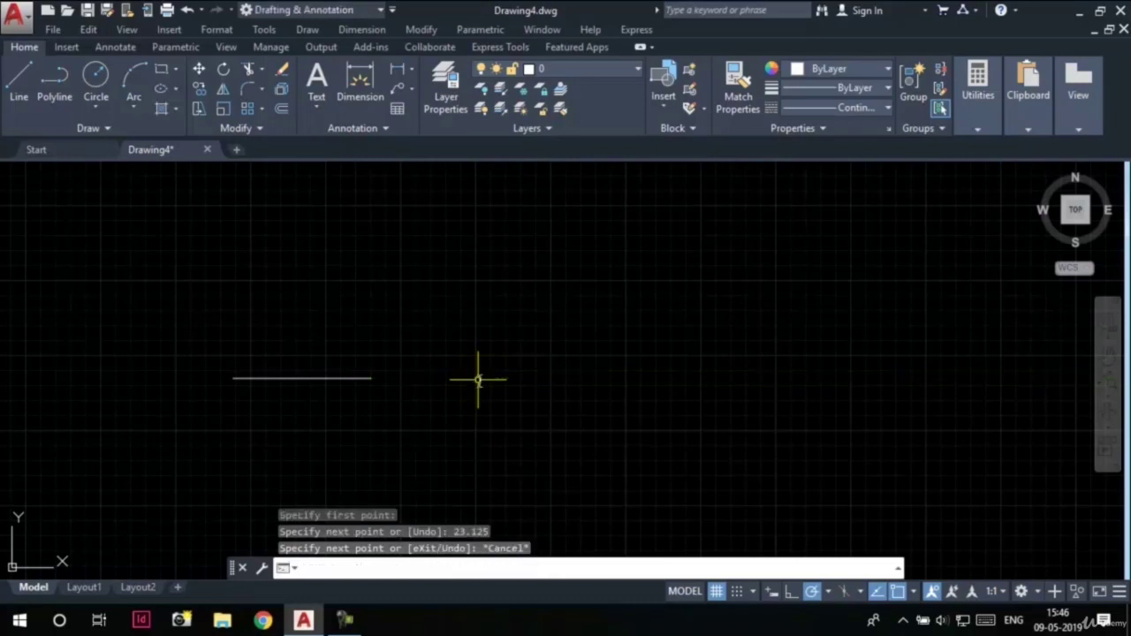
- Measure the distance between the two endpoints of the horizontal line with the DIST command
middle_click_drag(359, 418, 503, 339)
scroll(434, 318, "up", 2)
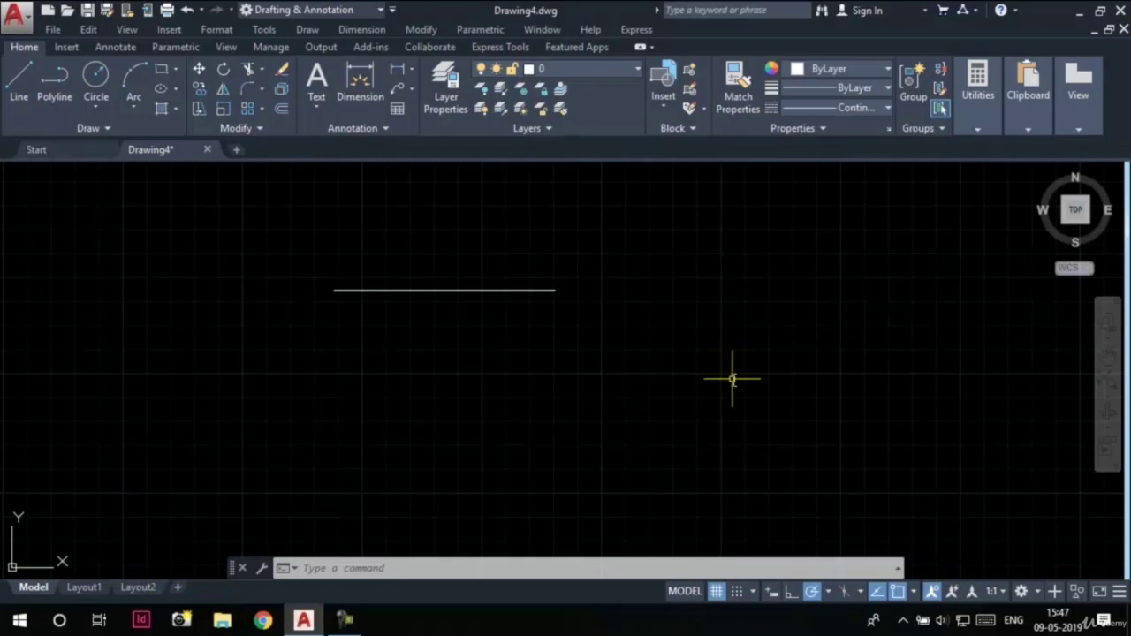
type("DI")
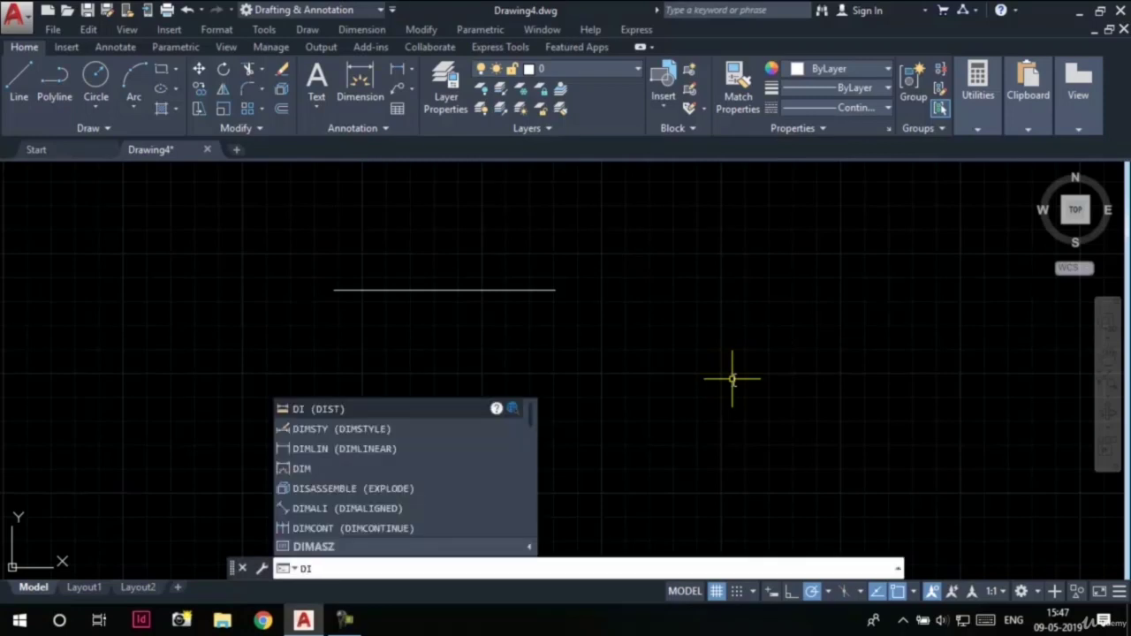
key("Return")
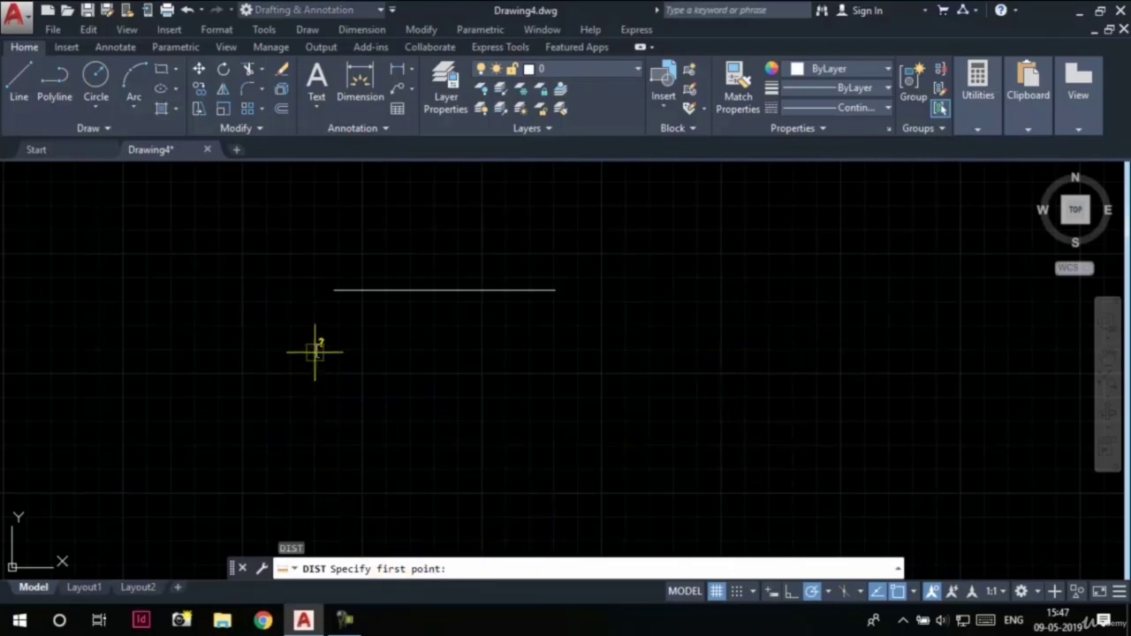
left_click(335, 290)
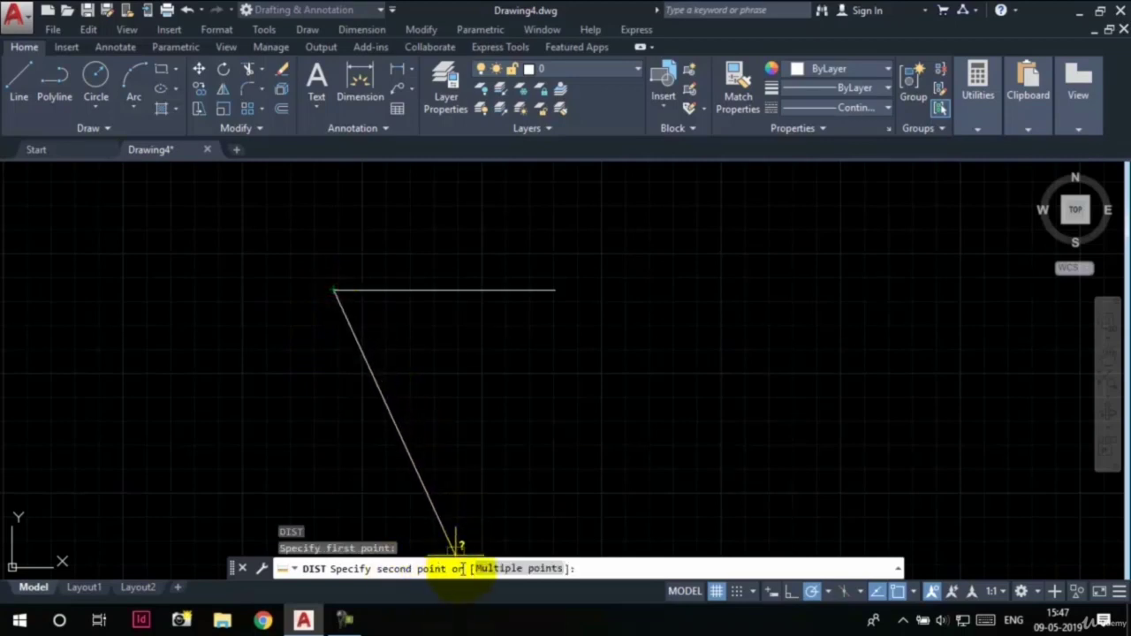
left_click(555, 290)
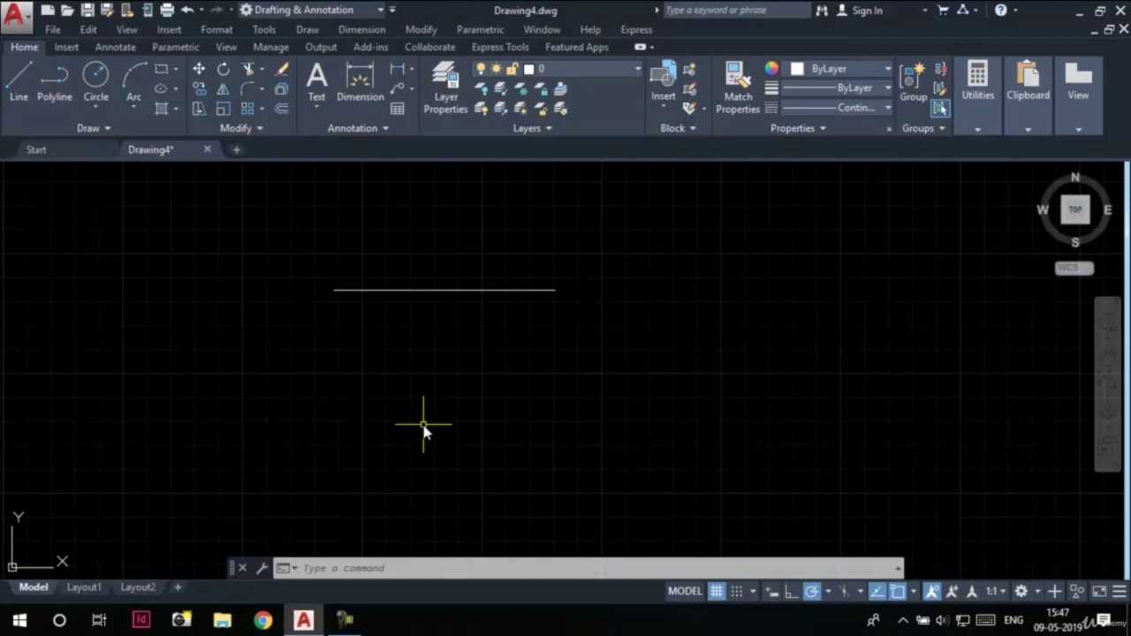
- Set the length precision to two decimal places (0.00) with the UNITS command and accept the drawing units
type("UN")
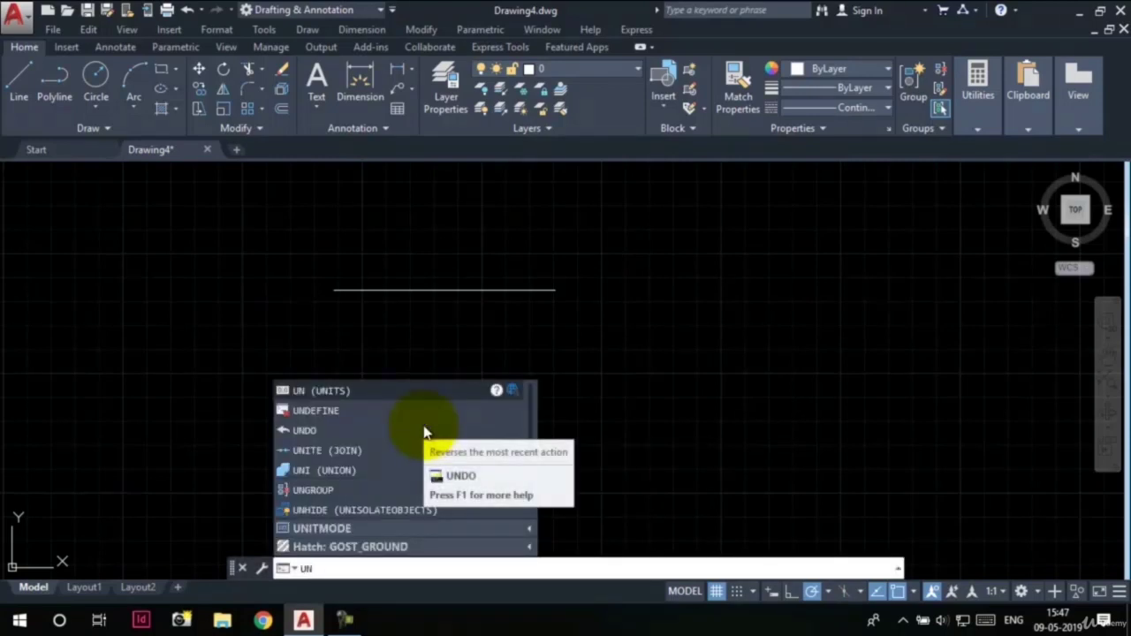
key("Return")
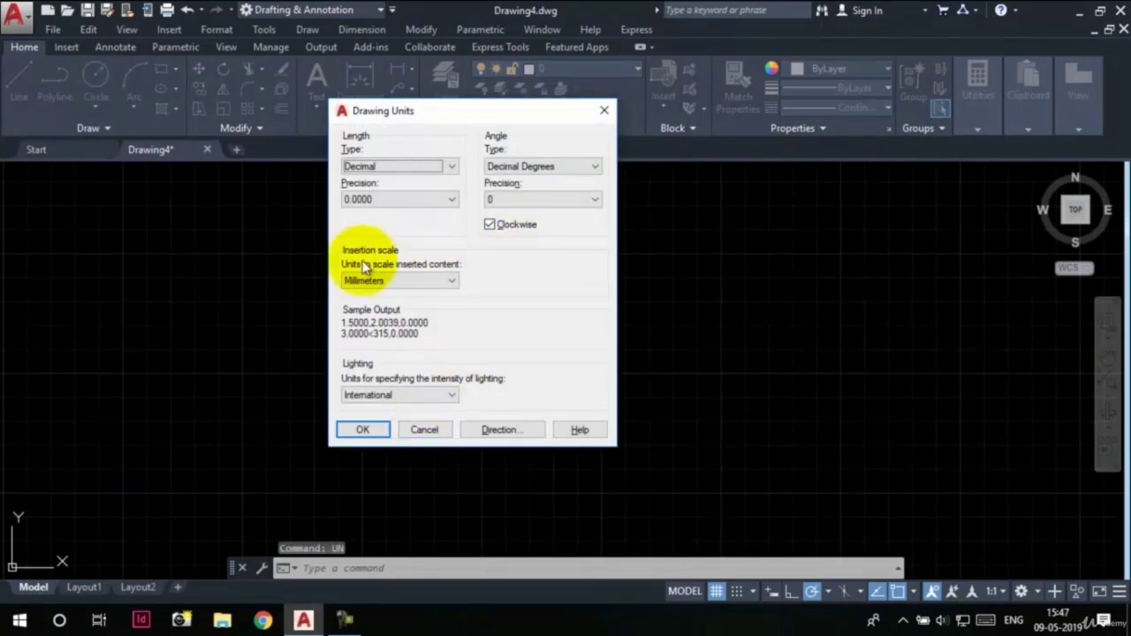
left_click(415, 199)
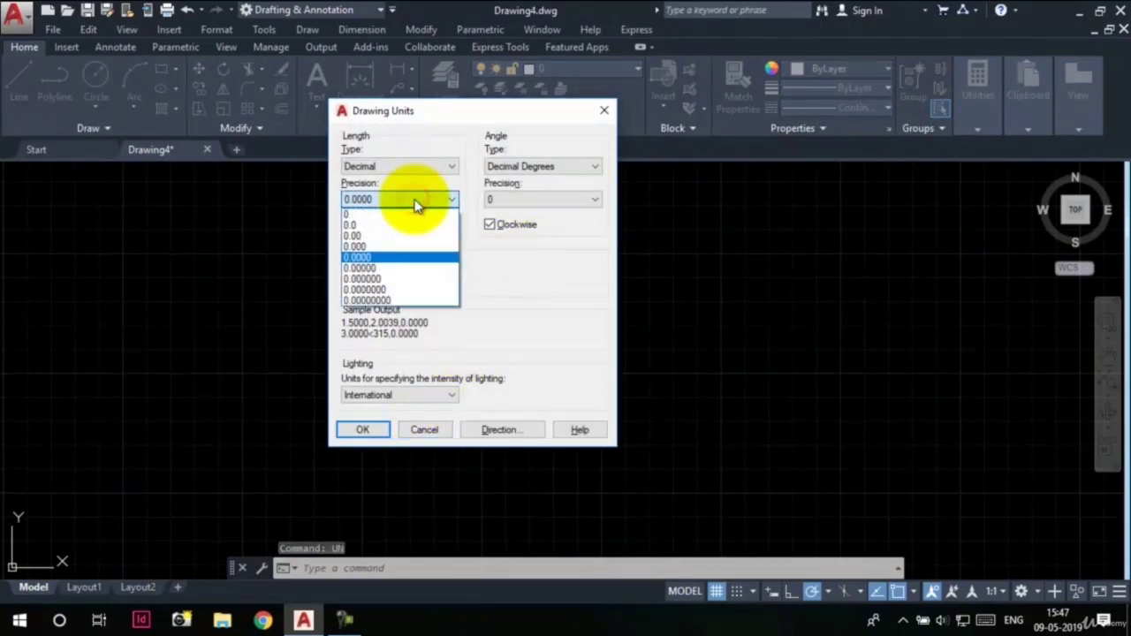
left_click(380, 235)
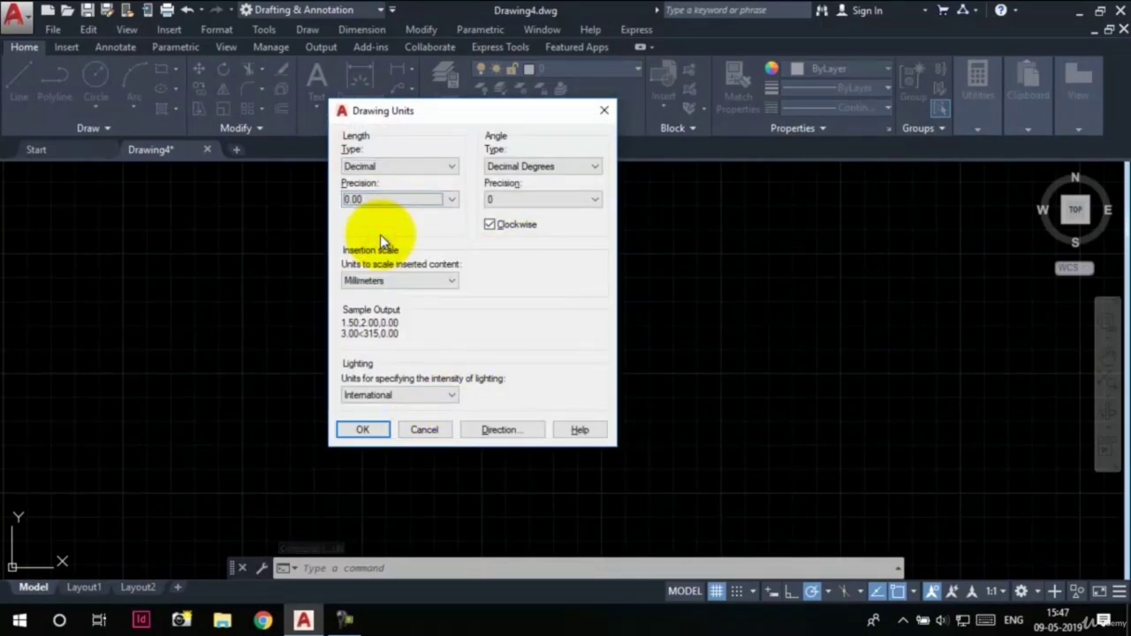
left_click(369, 430)
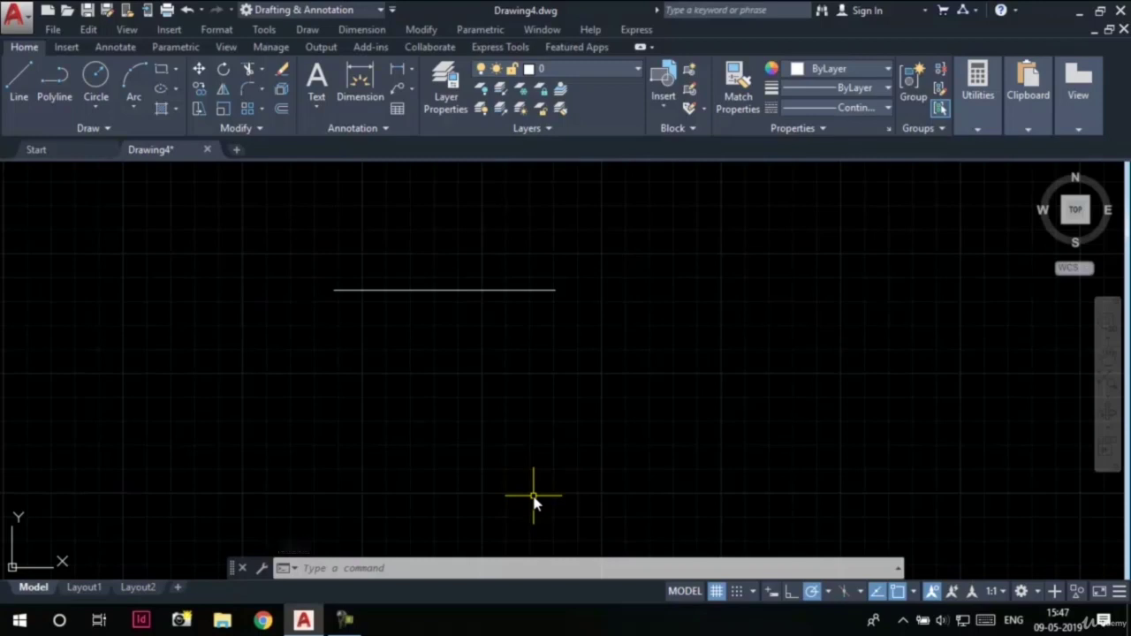
- Measure the horizontal line again from its left endpoint to its right endpoint with the DIST command
type("di")
key("Return")
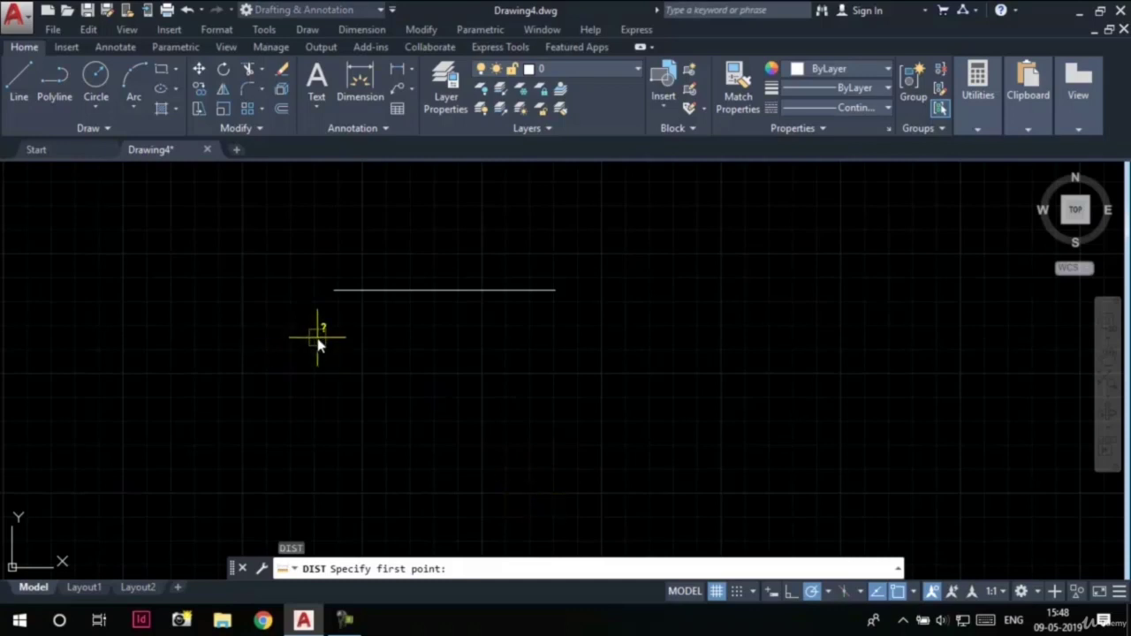
left_click(335, 291)
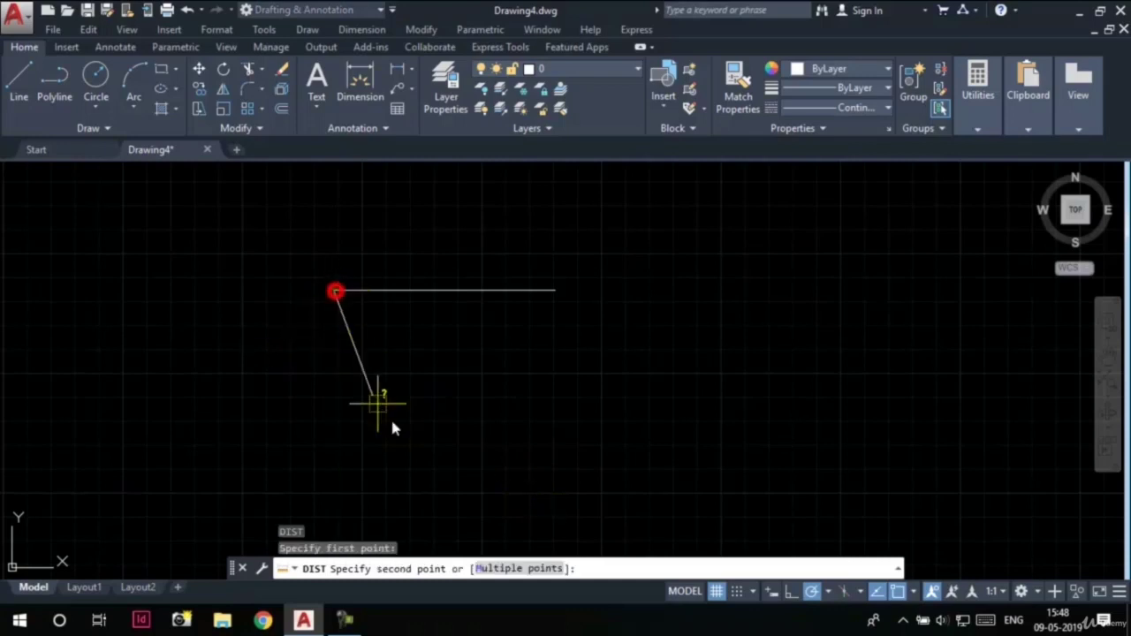
left_click(556, 291)
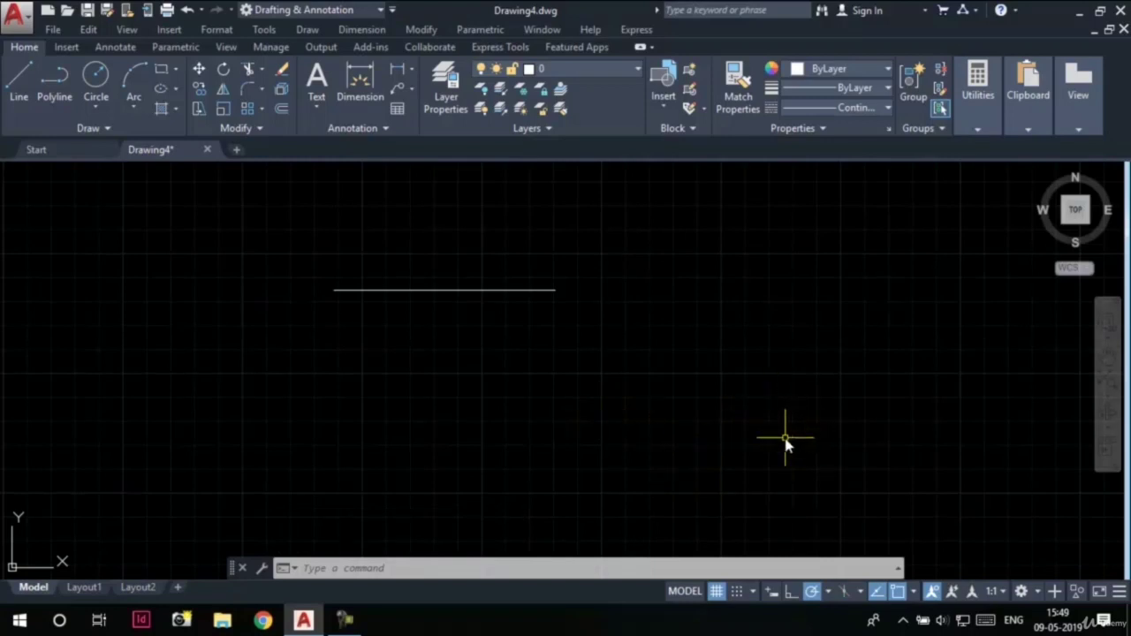
- Reopen the drawing units, keep Decimal Degrees as the angle type, and look through the available angle precisions
type("un")
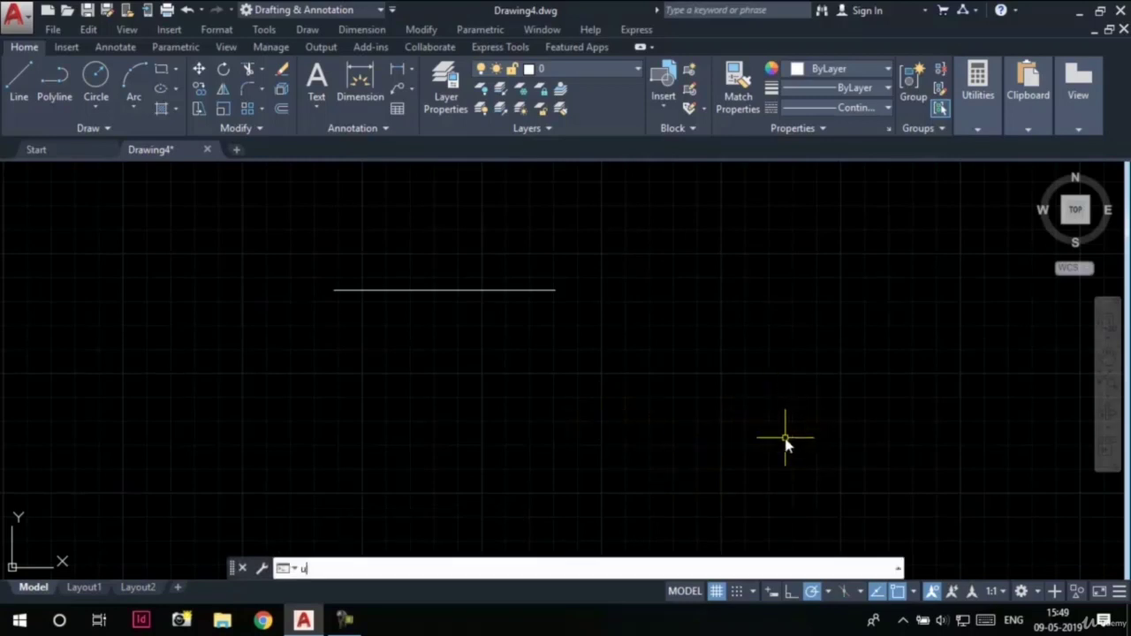
key("Return")
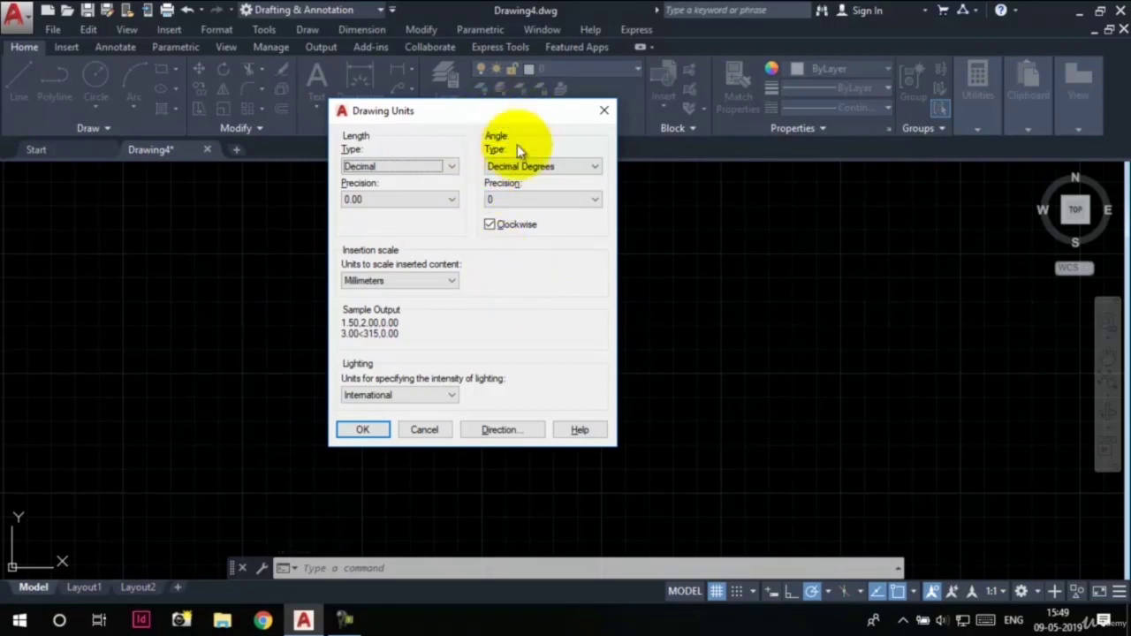
left_click(543, 167)
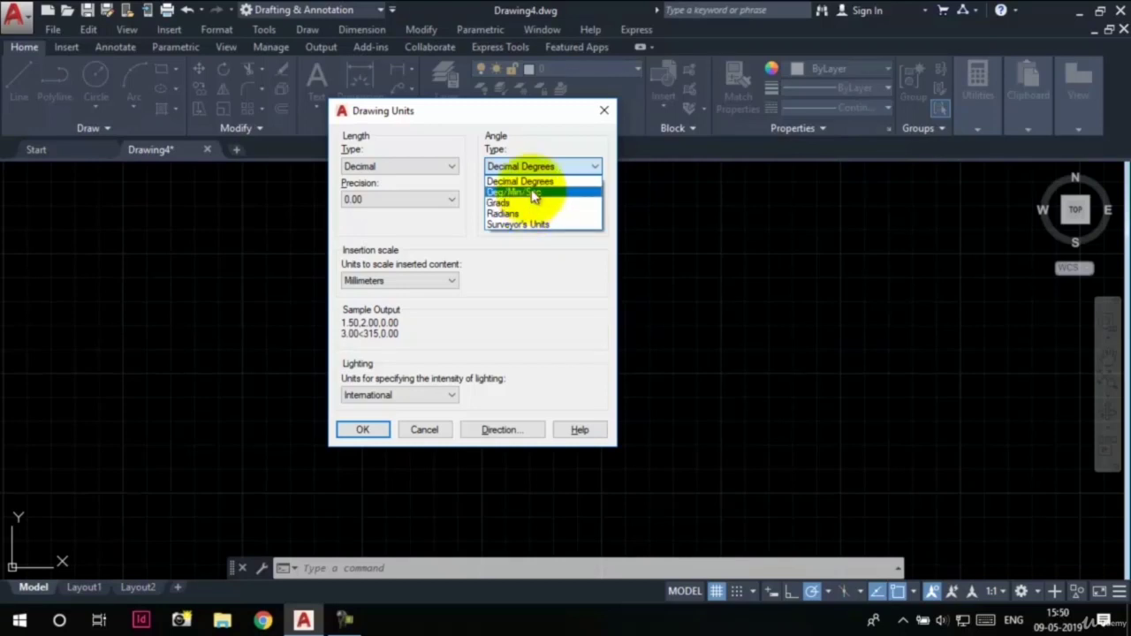
left_click(530, 181)
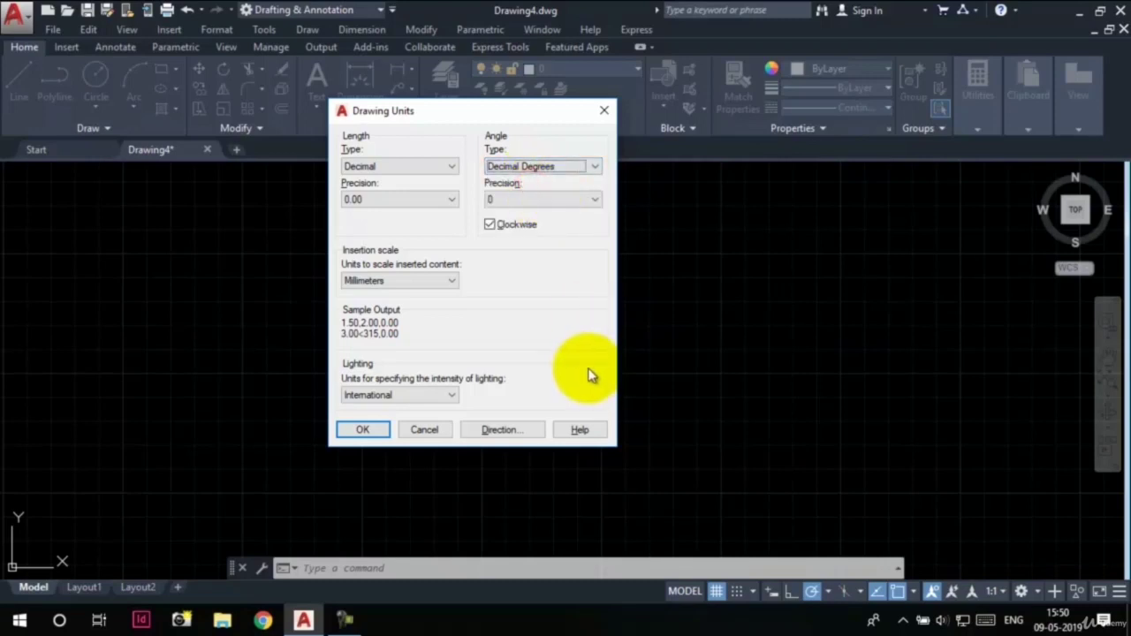
left_click(579, 201)
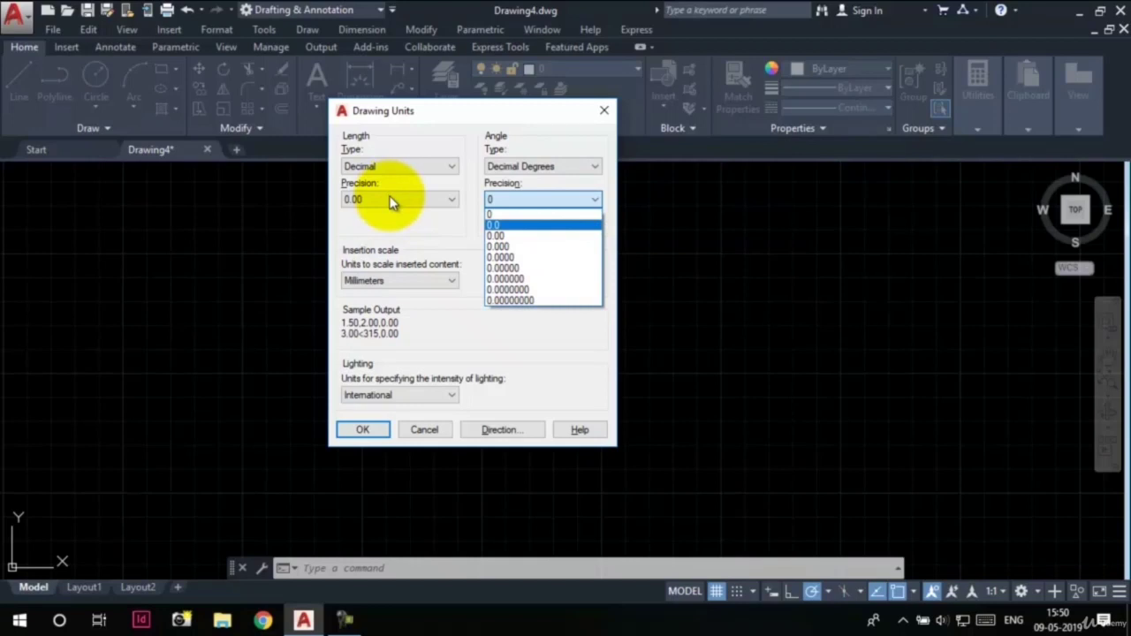
left_click(538, 294)
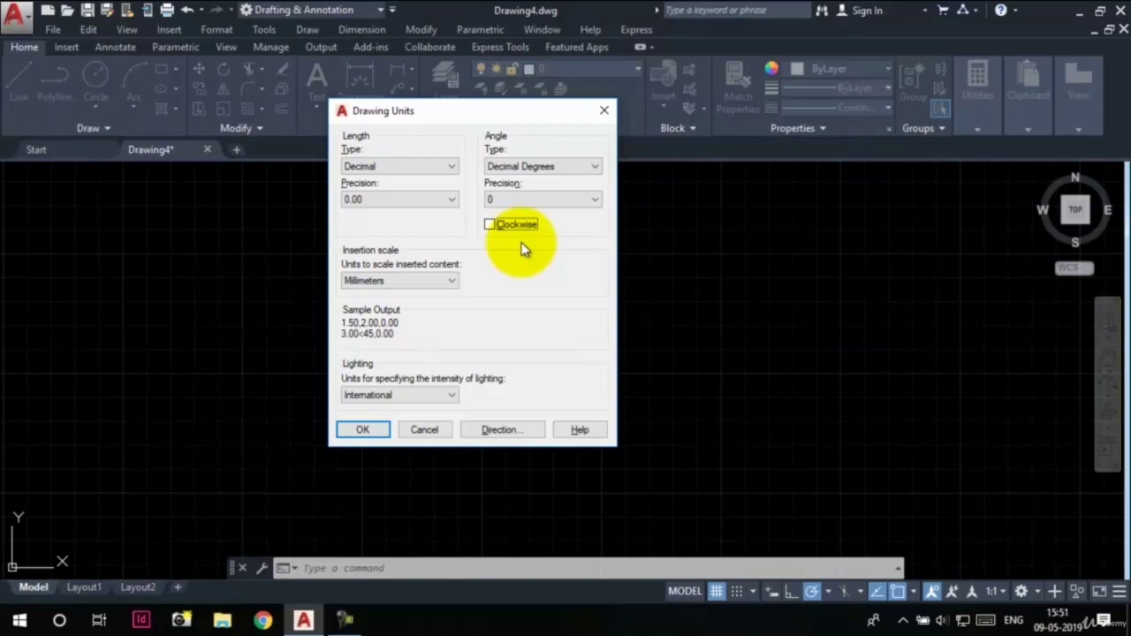
- Review the base angle directions, accept East as the base angle, and turn on clockwise angle measurement
left_click(525, 430)
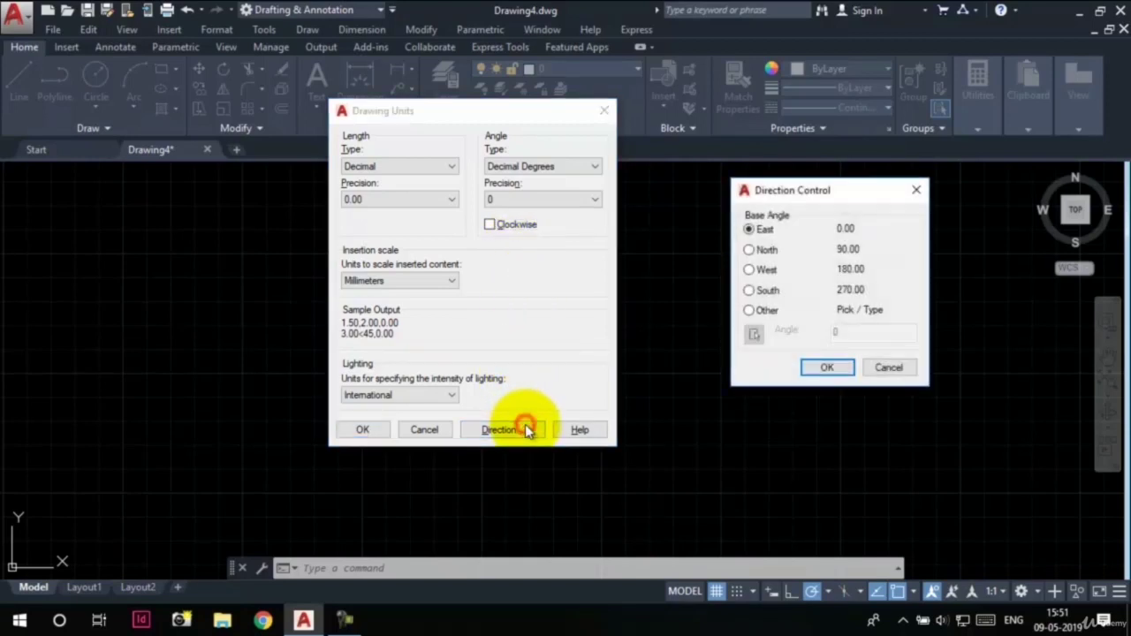
left_click_drag(832, 195, 735, 150)
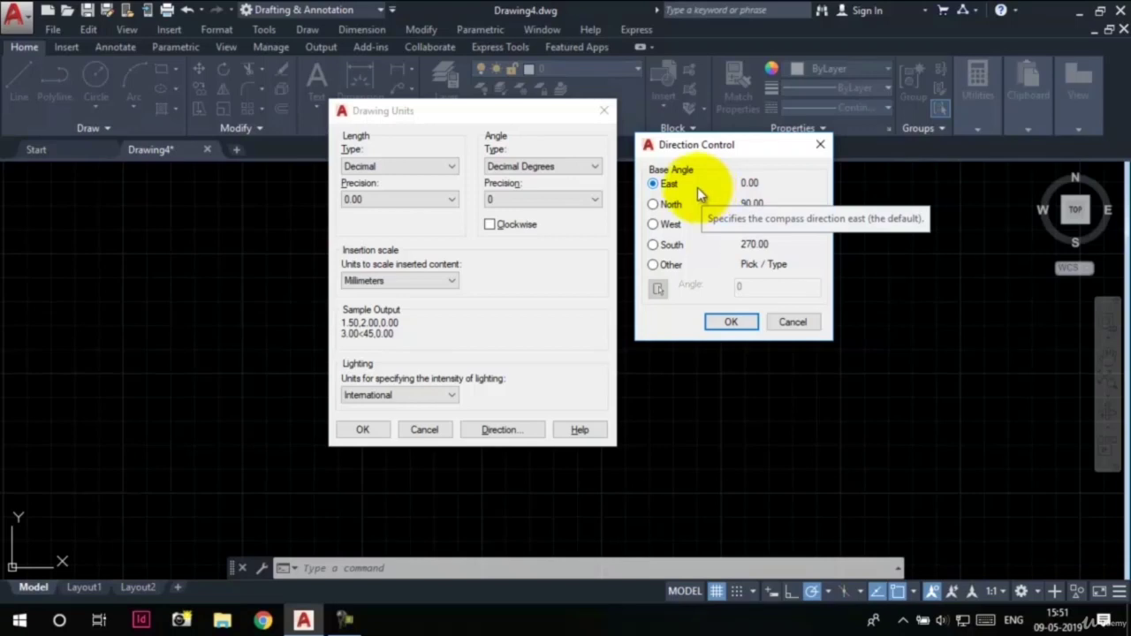
left_click(735, 321)
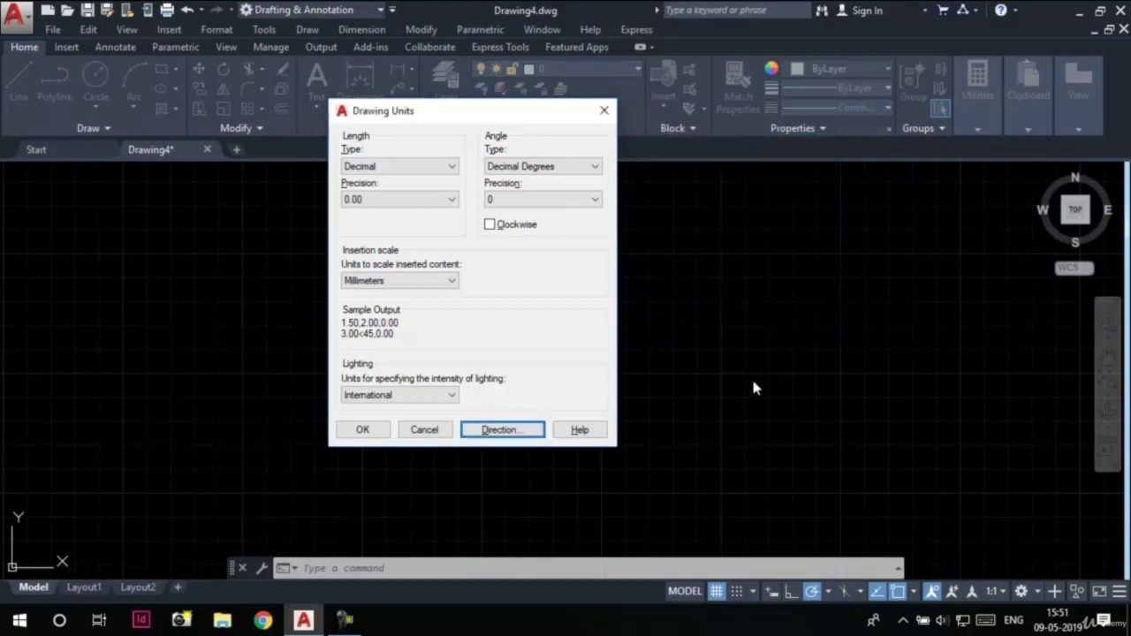
left_click(507, 227)
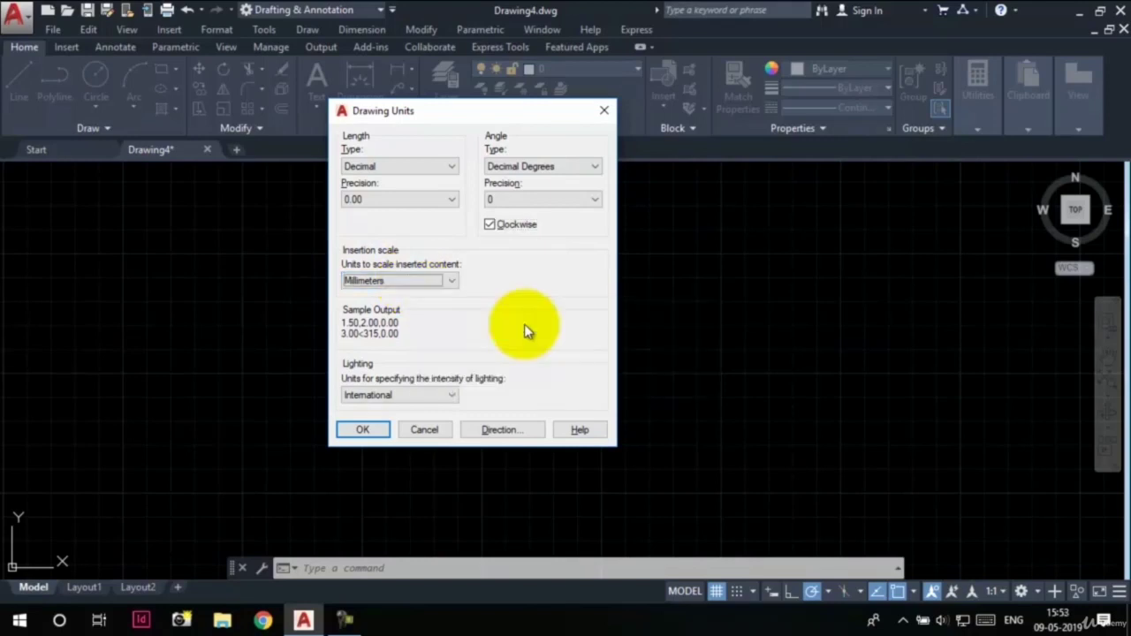
- Set the insertion scale to Inches, keep International as the lighting units, and accept the drawing units
left_click(423, 281)
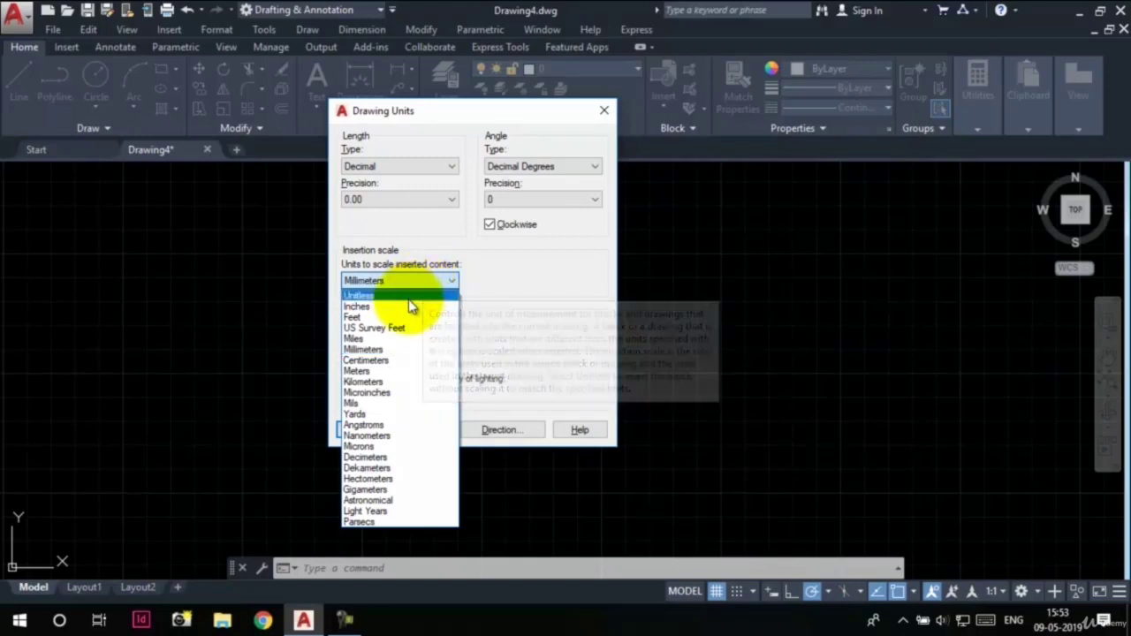
left_click(409, 307)
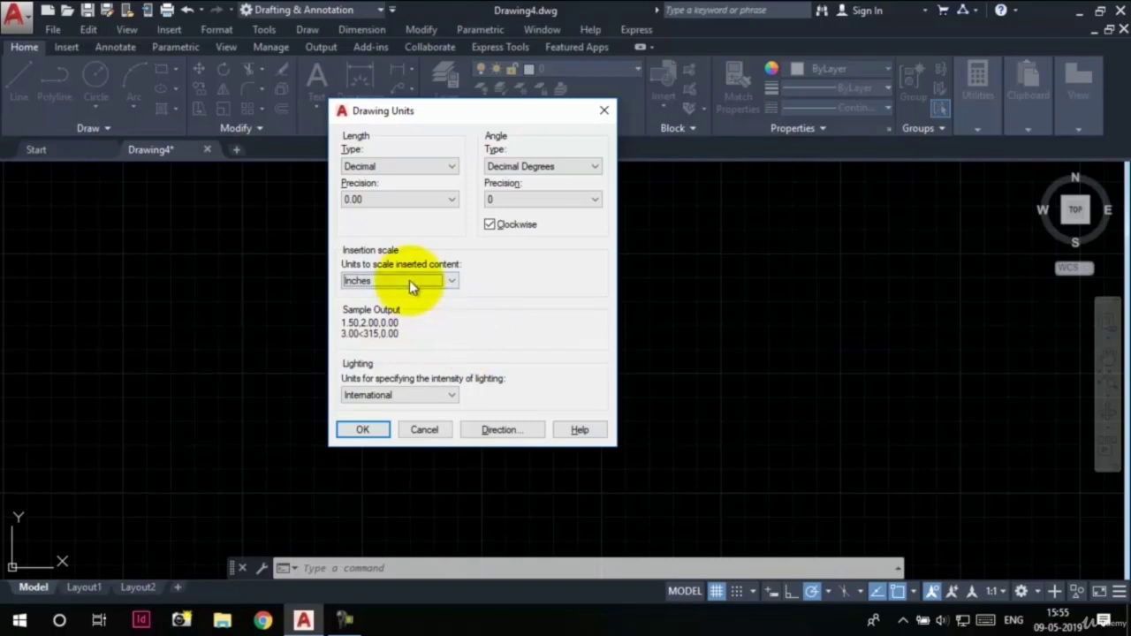
left_click(454, 398)
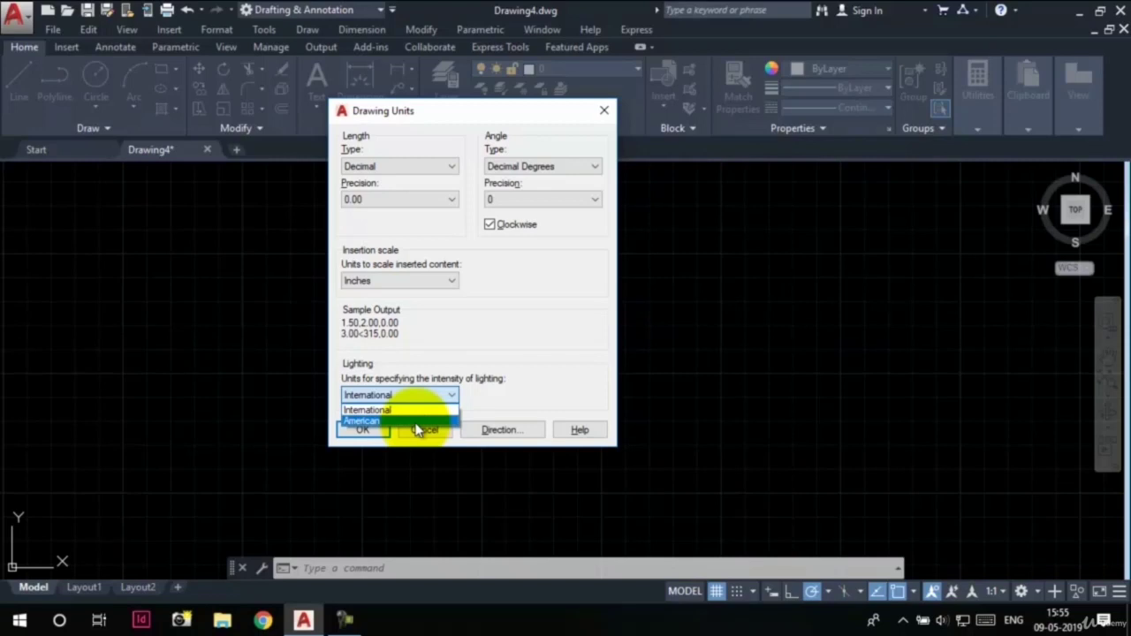
left_click(568, 373)
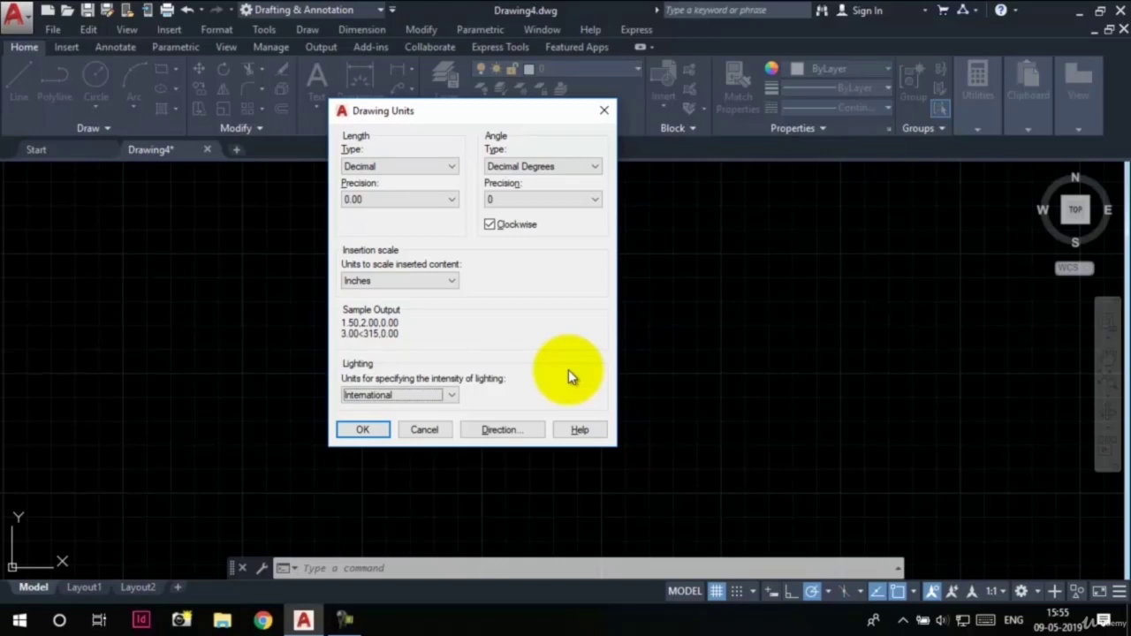
left_click(359, 433)
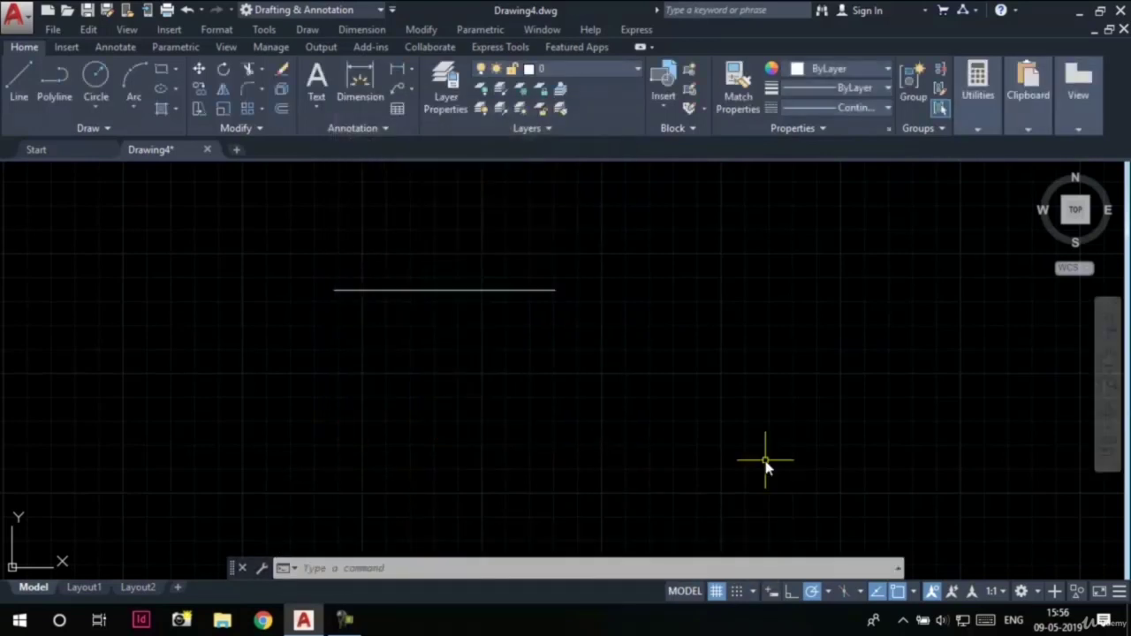